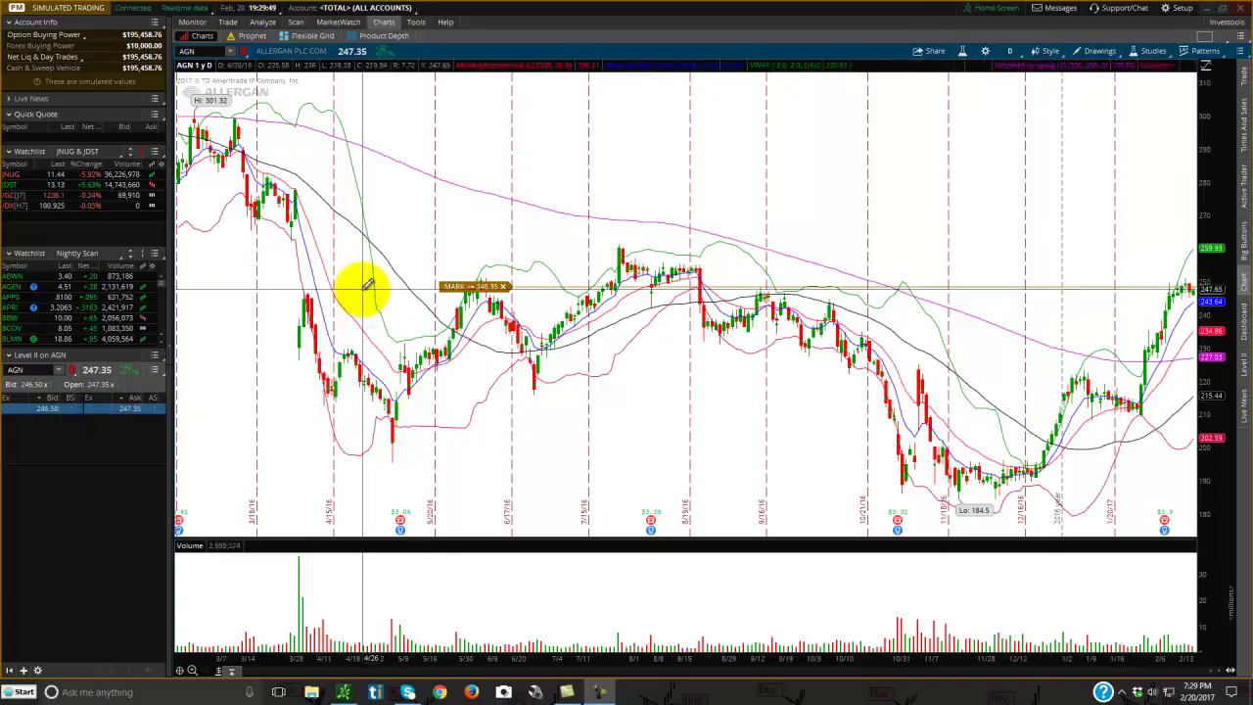
Preview the chart's order options and the Trade and Active Trader gadgets beside the AGN chart.
right_click(560, 201)
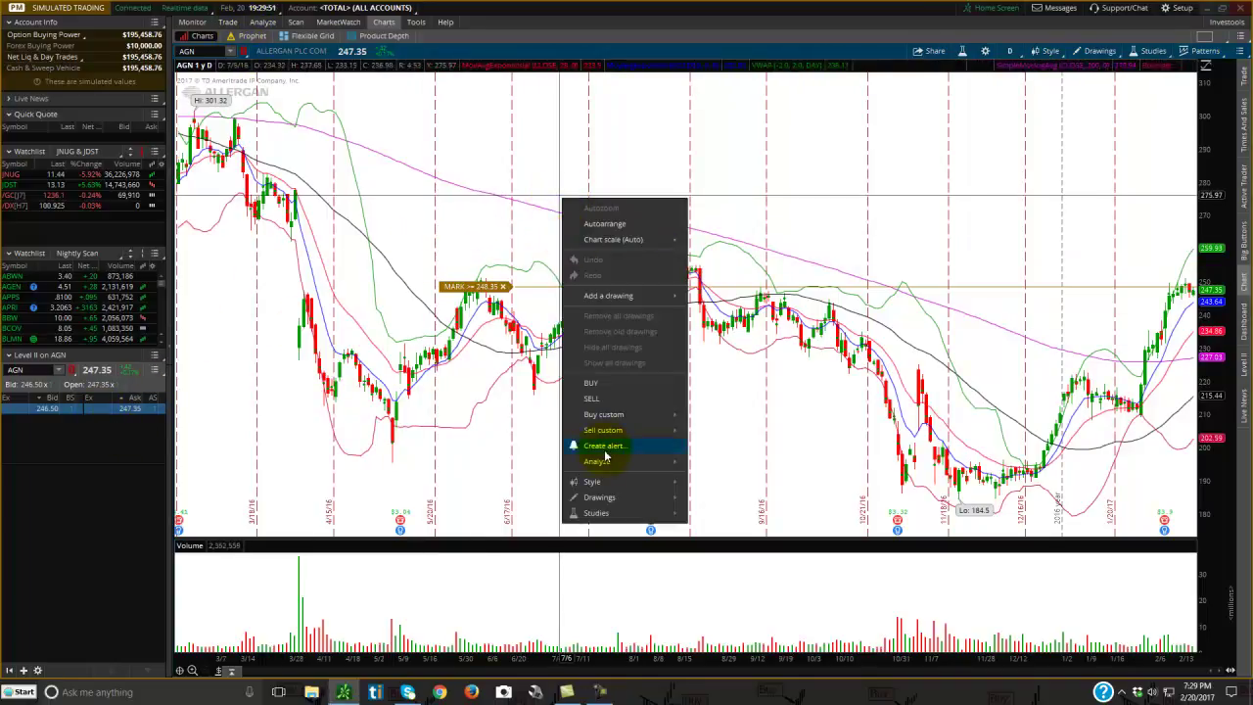
click(591, 382)
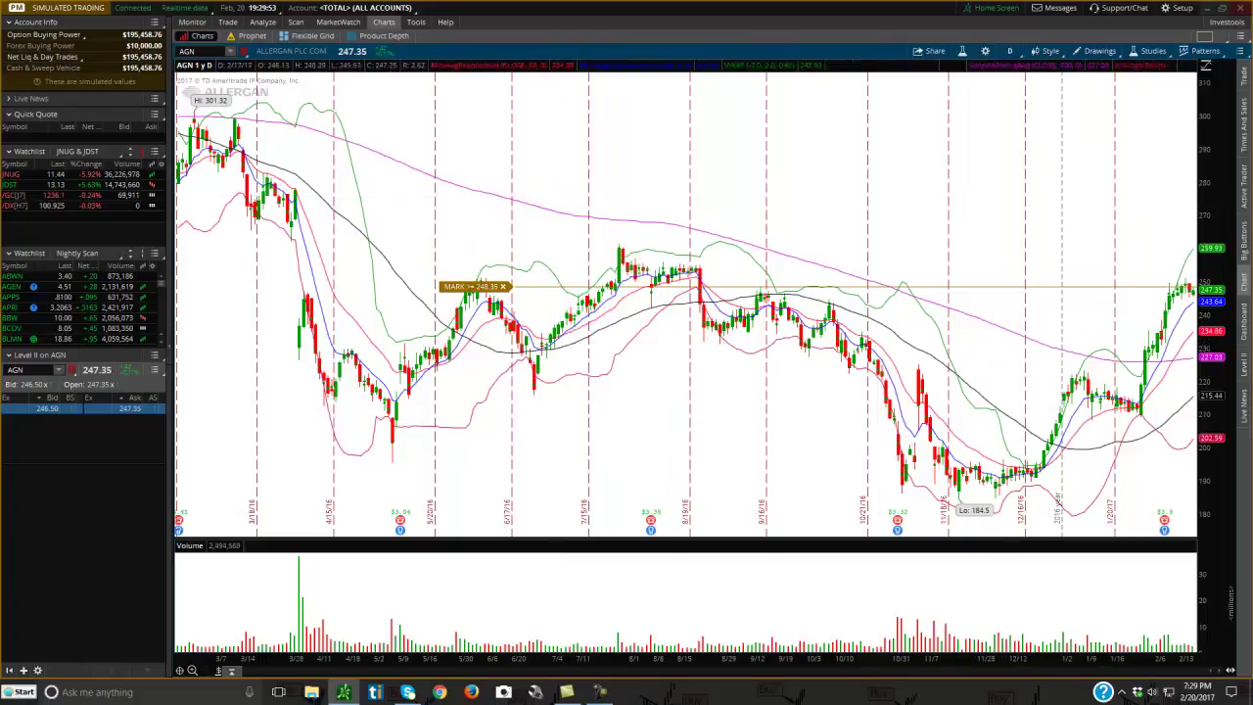
click(1244, 75)
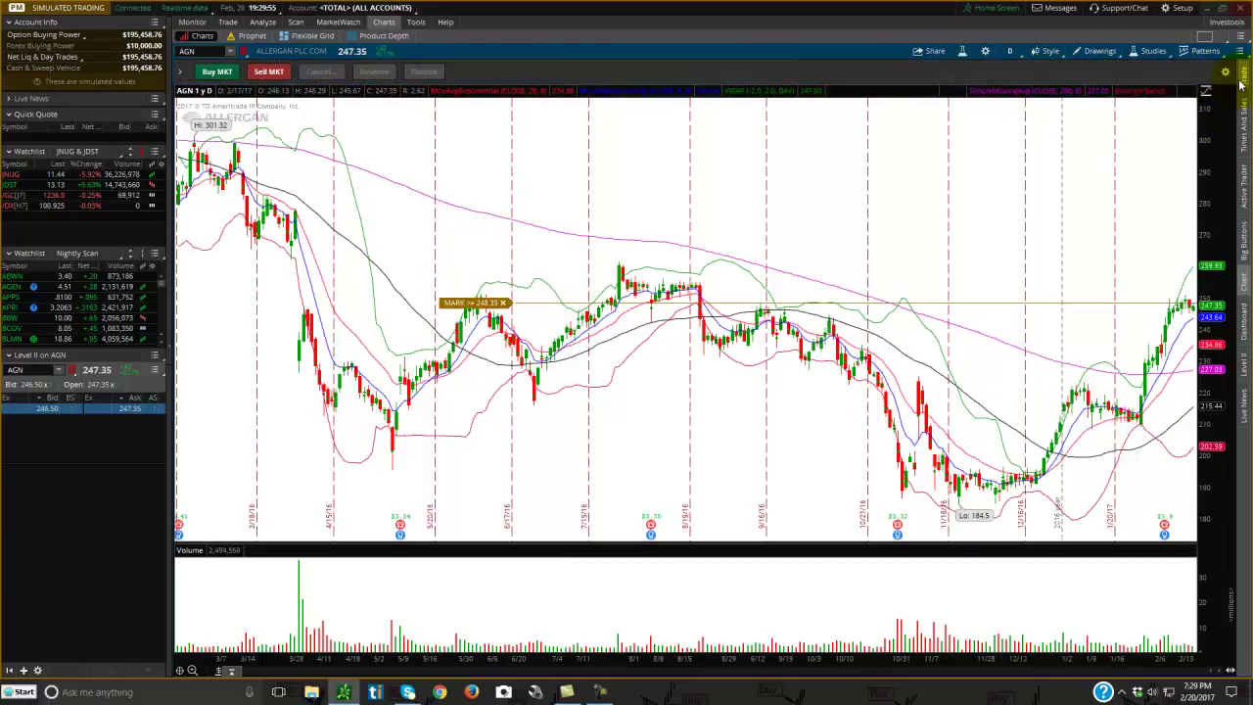
click(1244, 77)
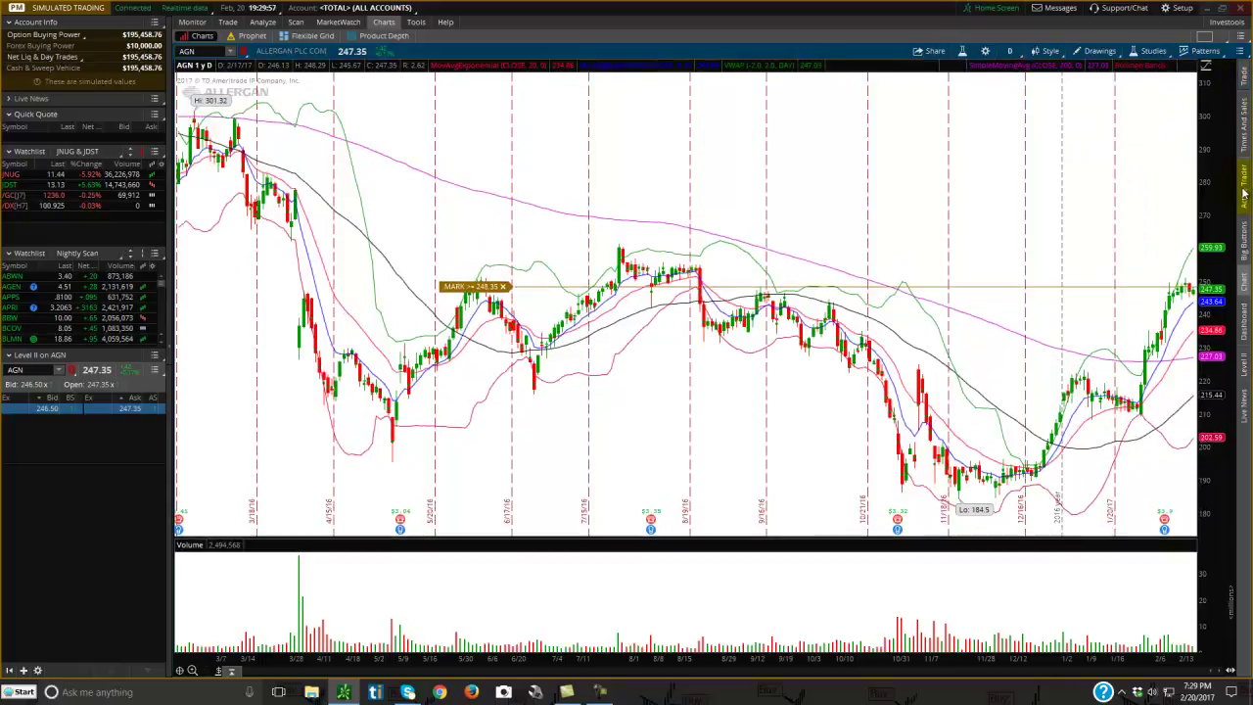
click(1244, 188)
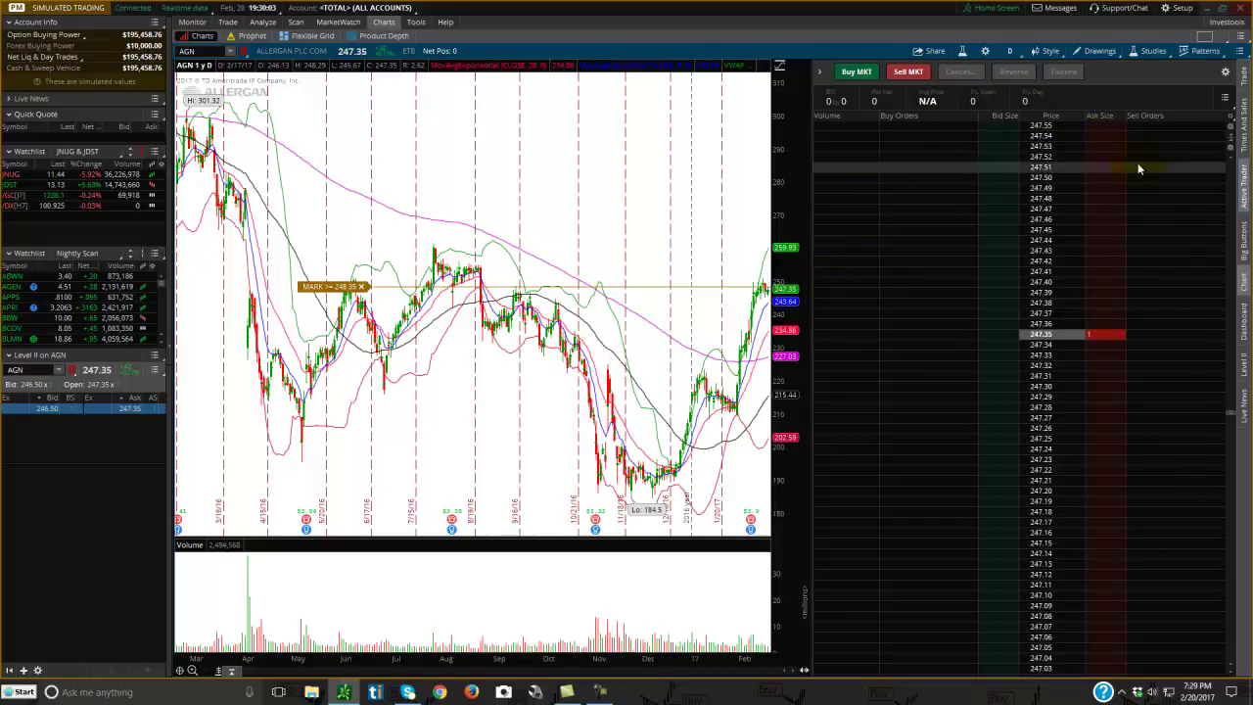
click(1243, 186)
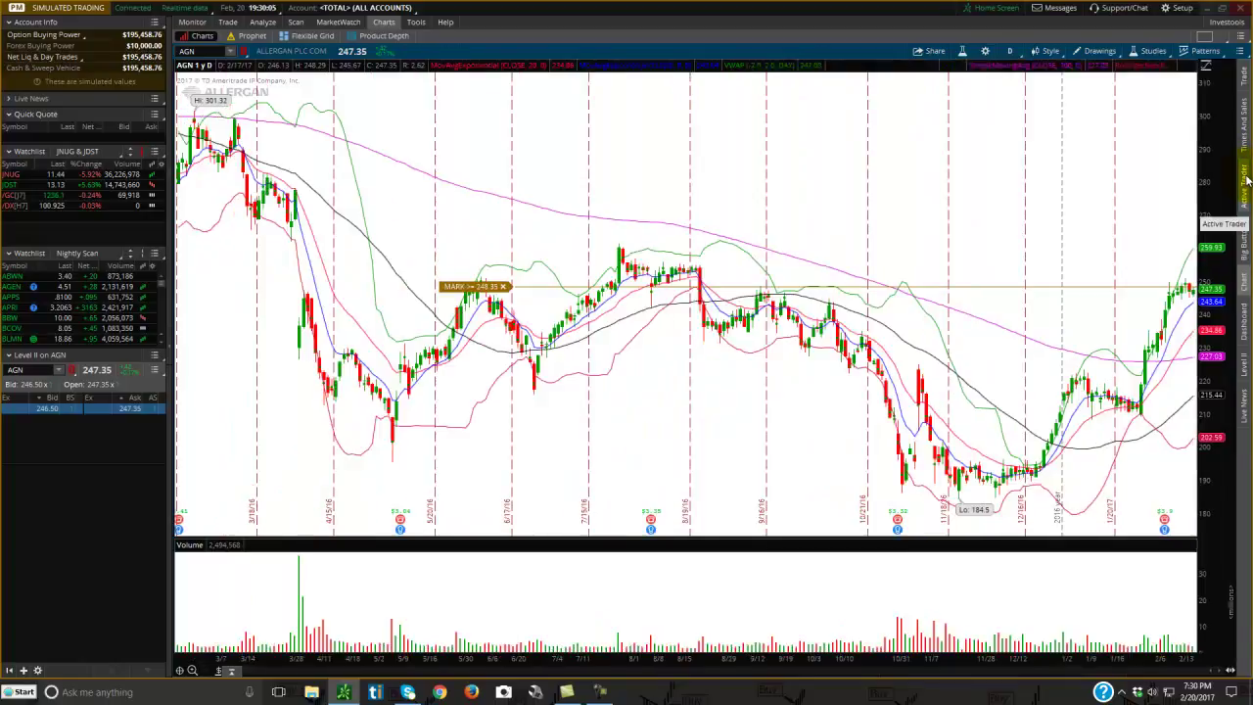
Show the Big Buttons gadget beside the AGN chart and narrow it to give the chart more room.
click(1246, 245)
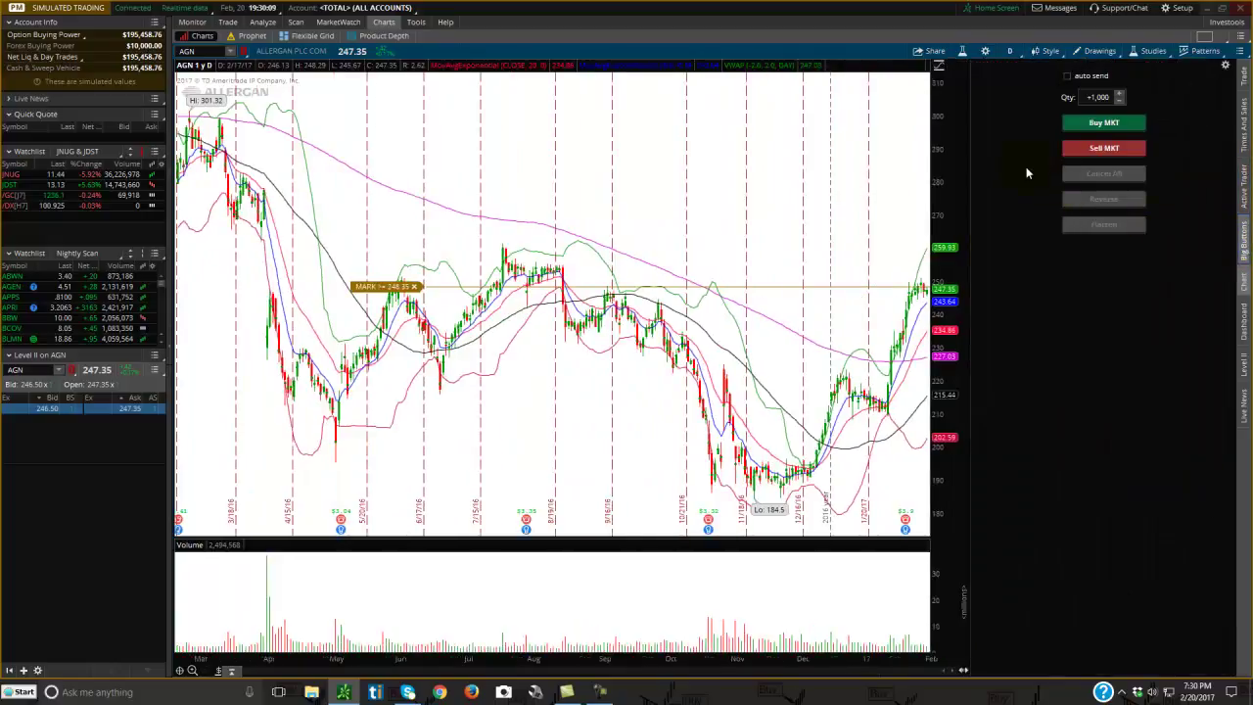
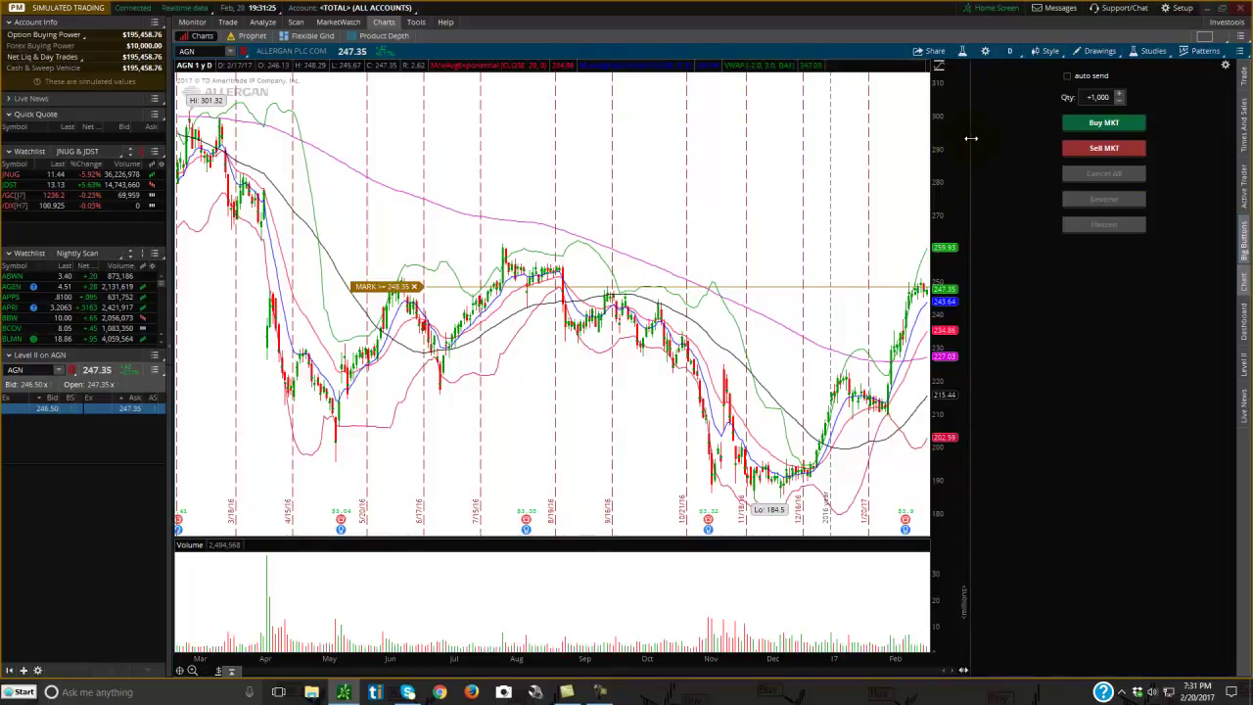
drag(974, 149, 1103, 160)
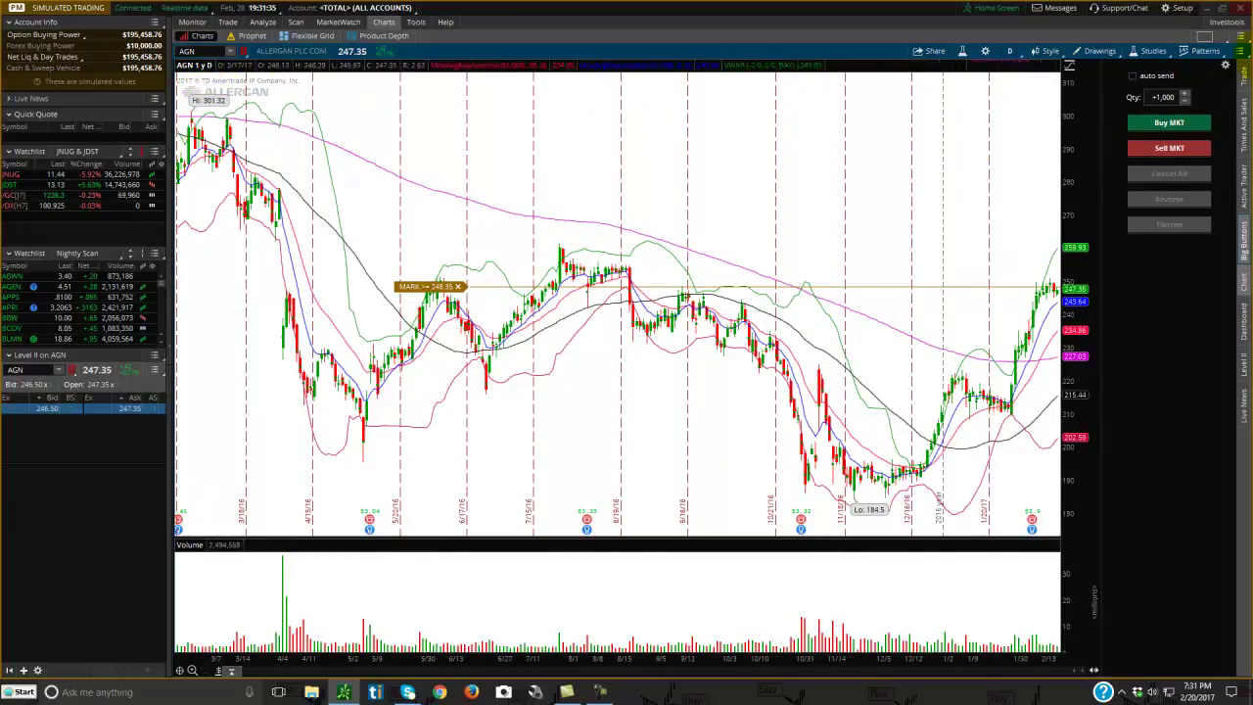
Examine the saved grid layouts and the options for saving the current chart grid.
click(1220, 39)
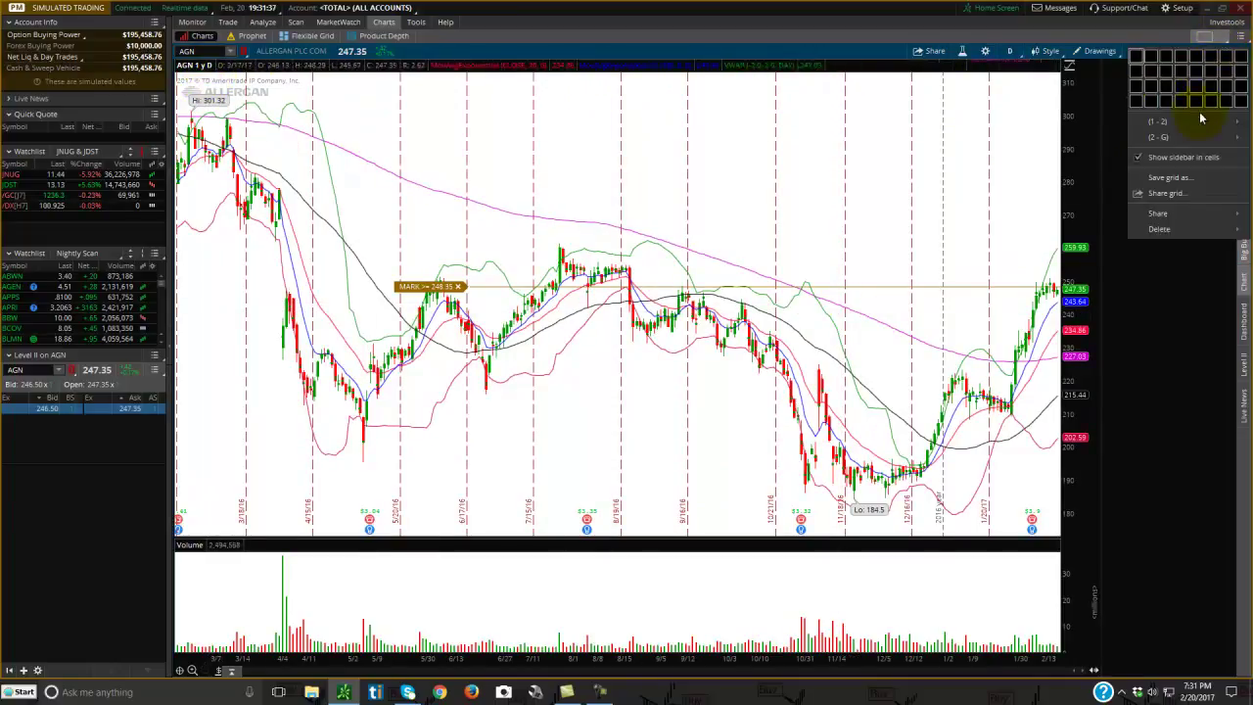
mouse_move(1201, 121)
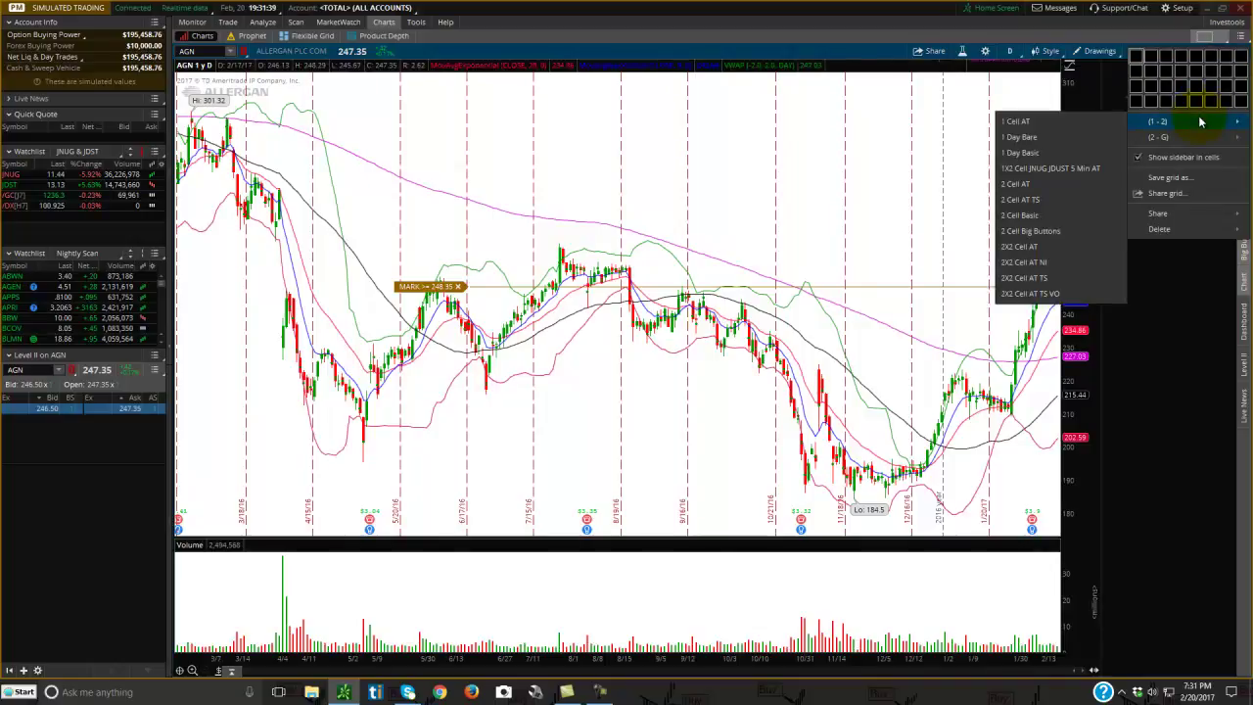
mouse_move(1200, 143)
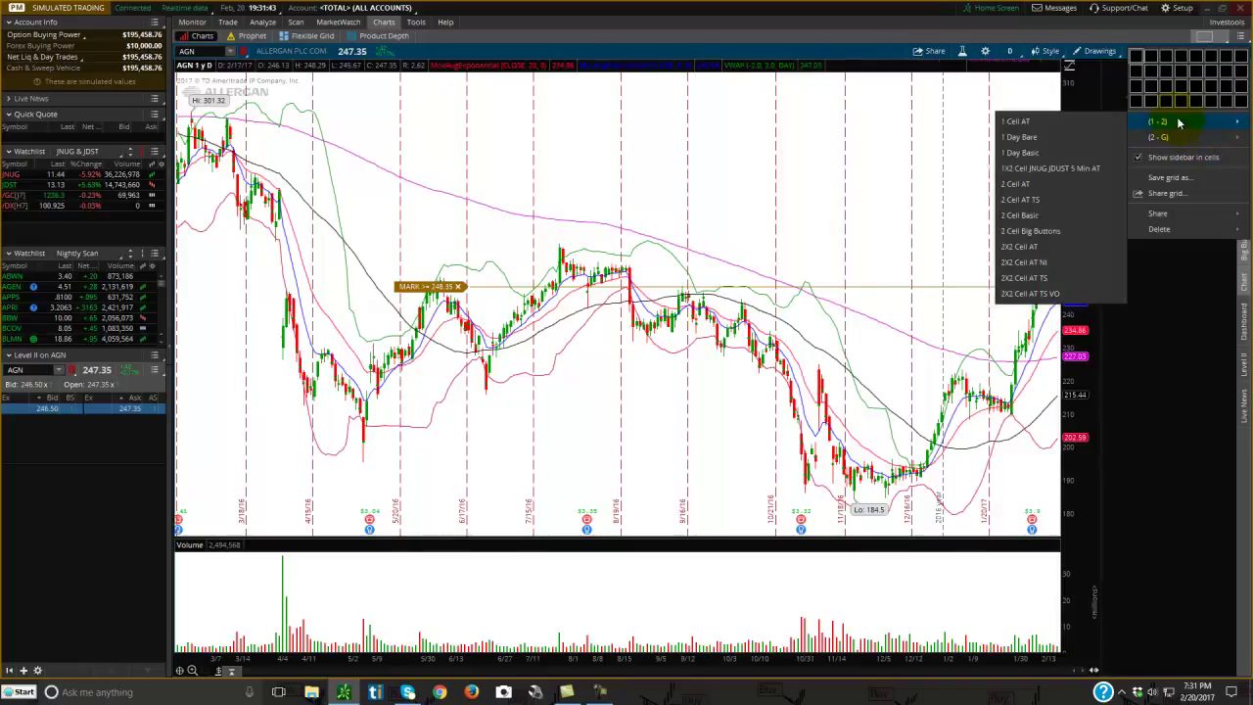
click(790, 88)
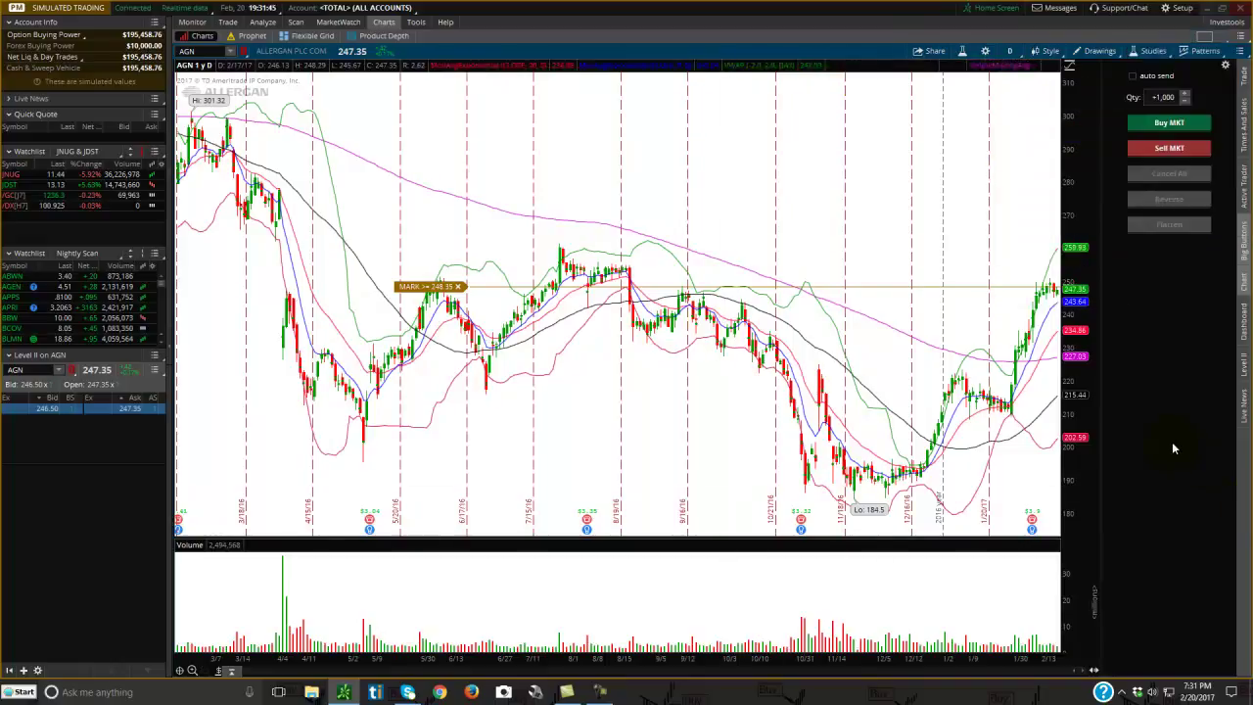
click(1204, 36)
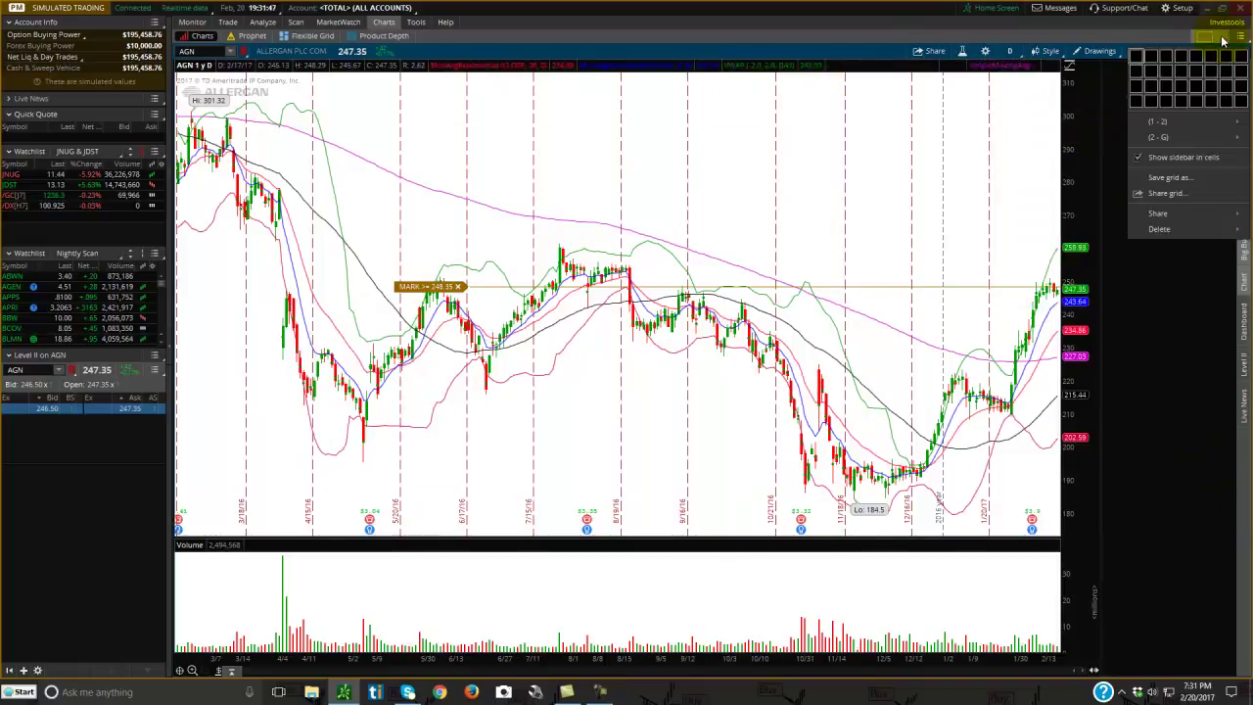
click(1195, 179)
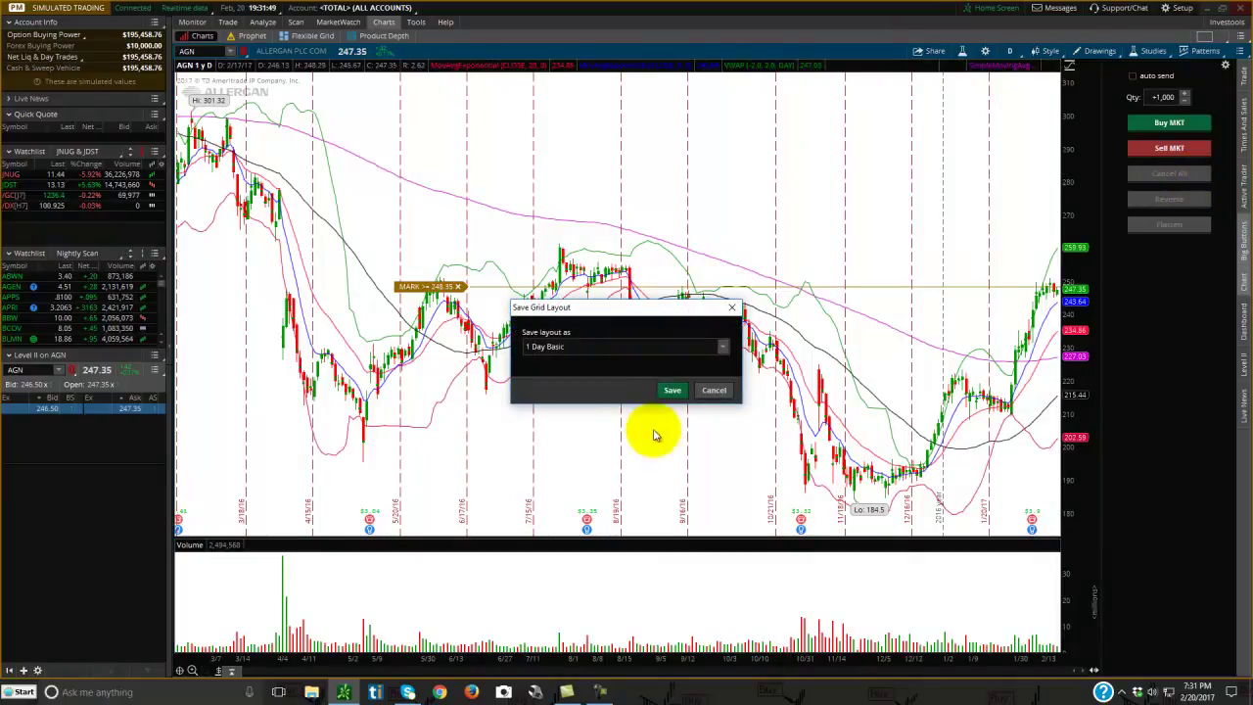
click(715, 391)
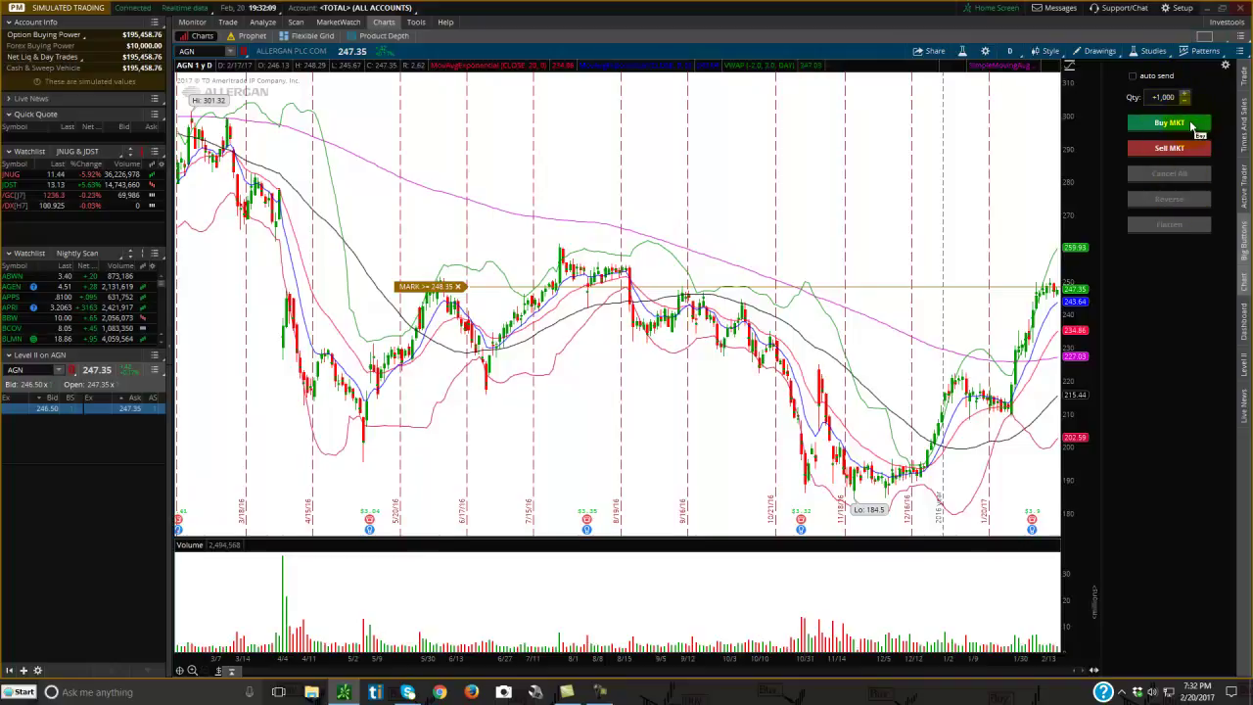
click(1224, 67)
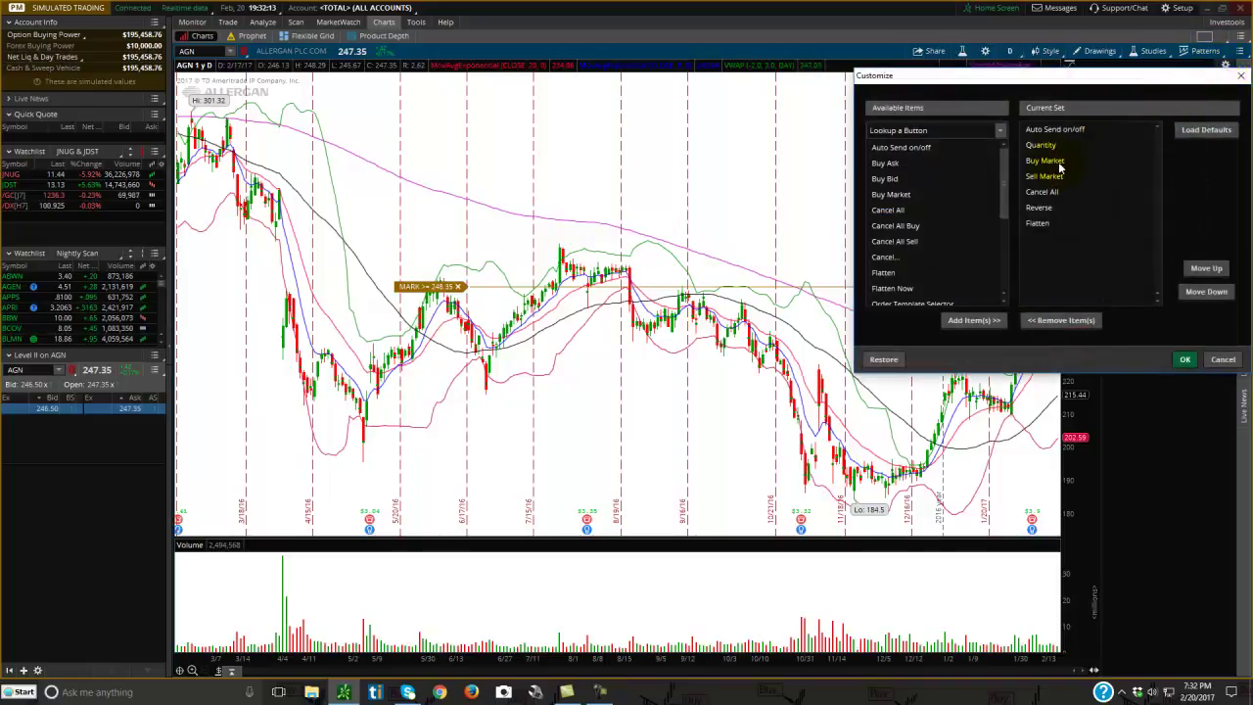
click(1055, 163)
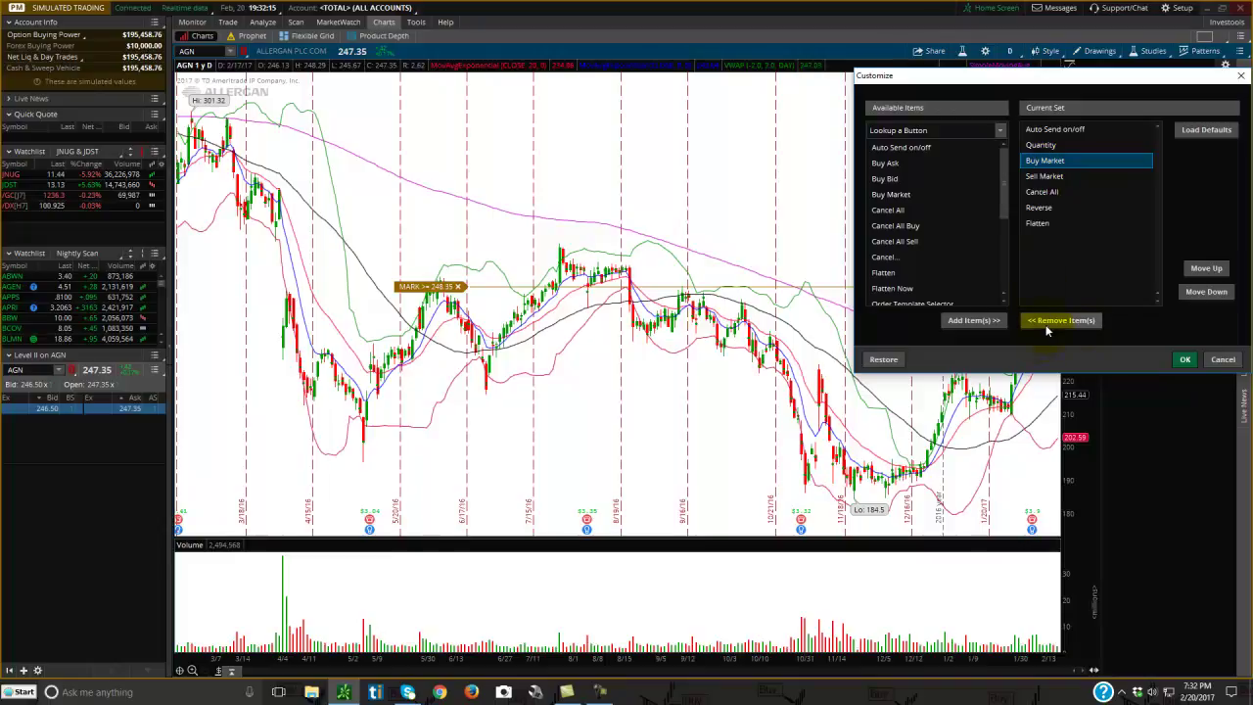
click(1214, 362)
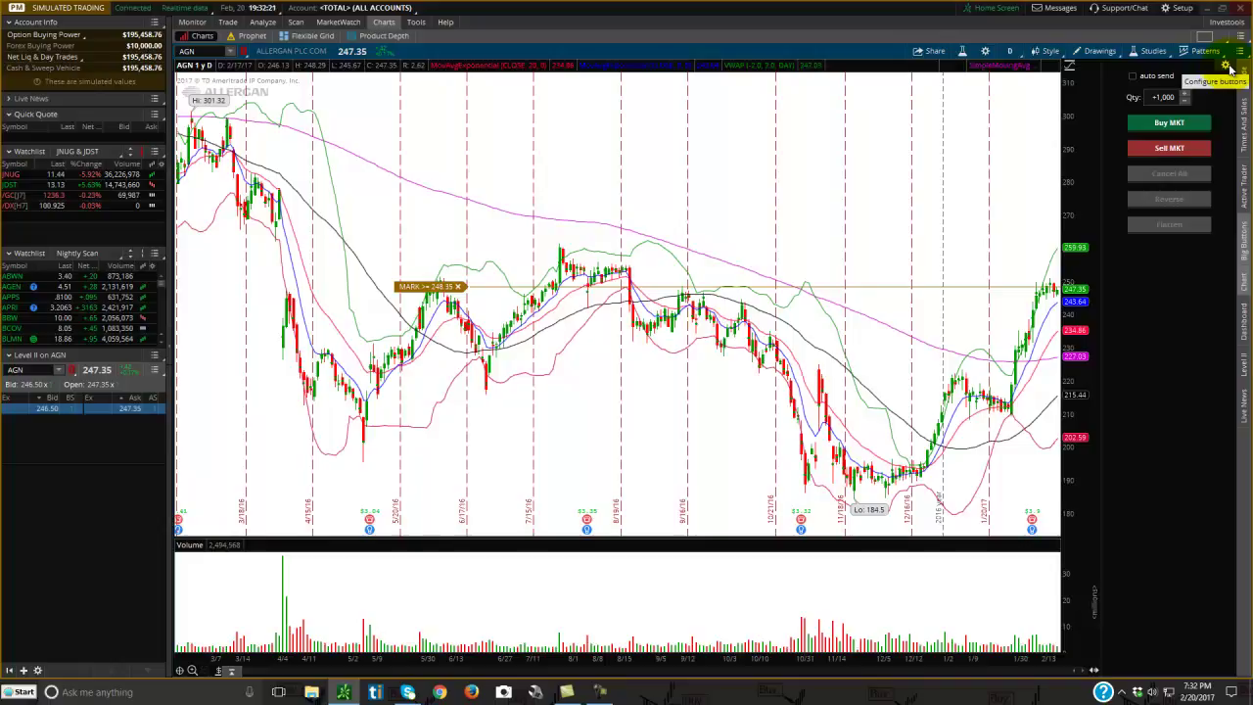
Remove Buy Market and Sell Market from the current set of Big Buttons.
click(1228, 66)
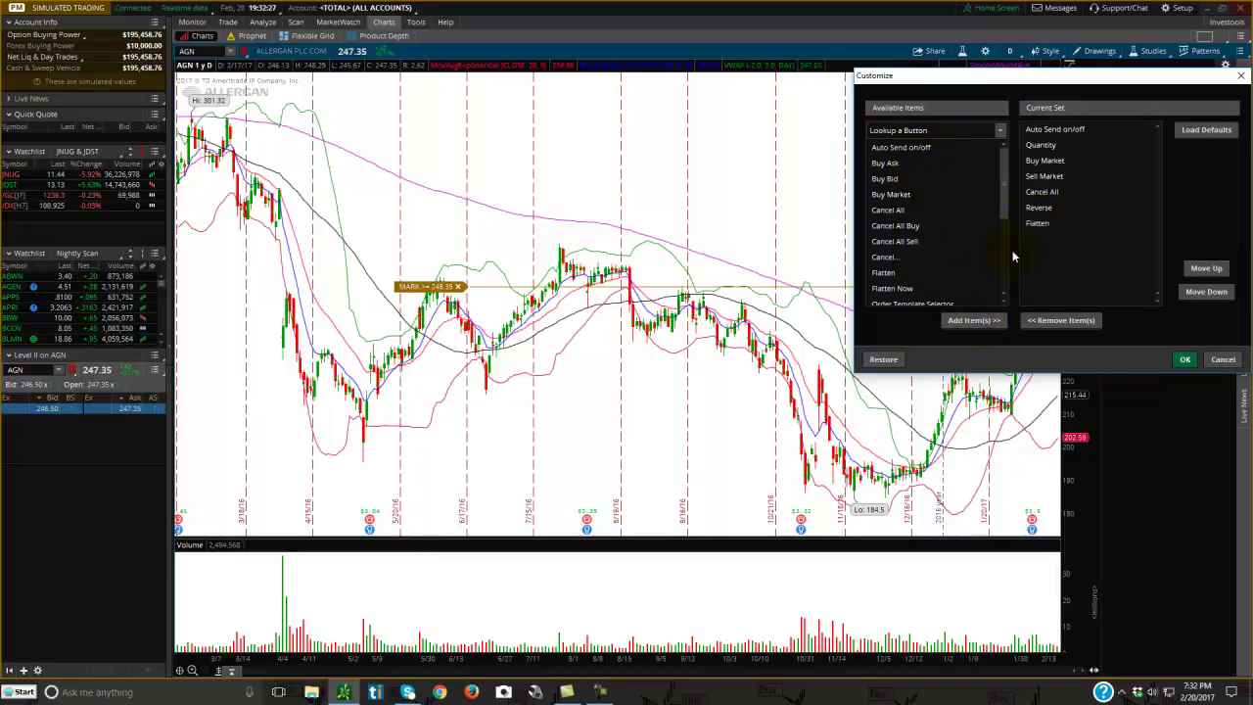
click(1052, 162)
click(1066, 320)
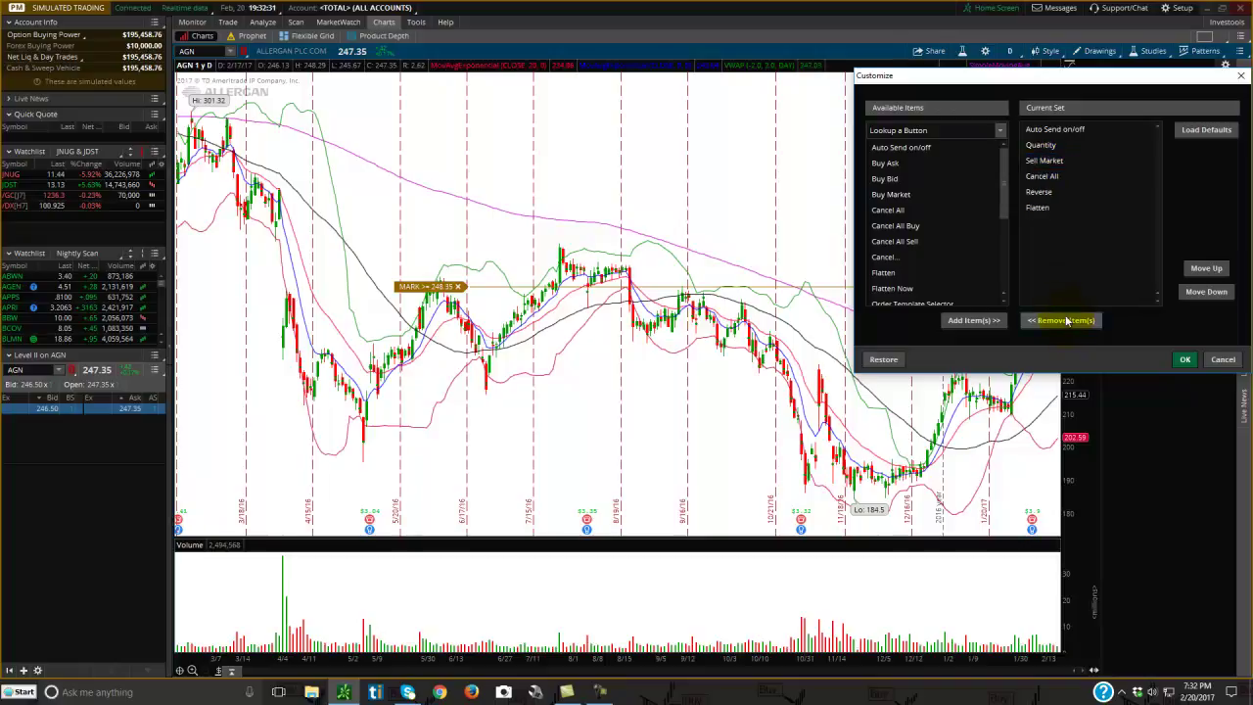
click(1064, 161)
click(1066, 320)
Add the Buy Ask and Sell Bid buttons to the current set.
click(890, 163)
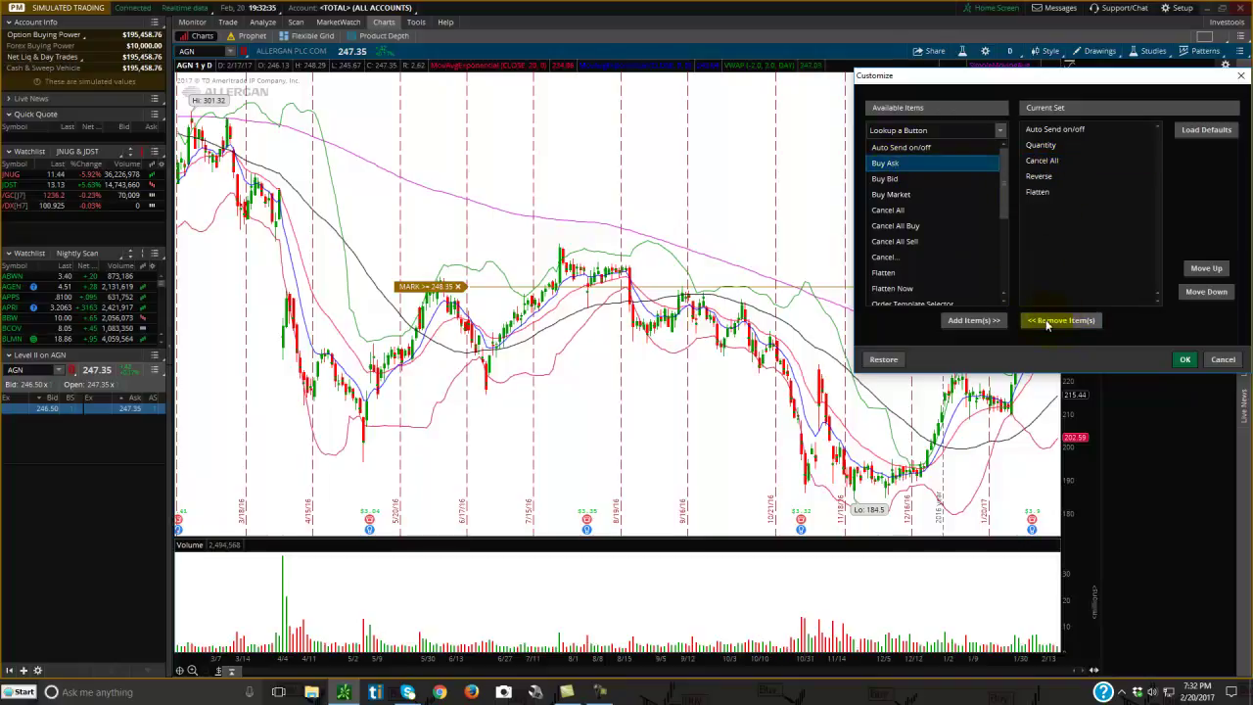
click(997, 322)
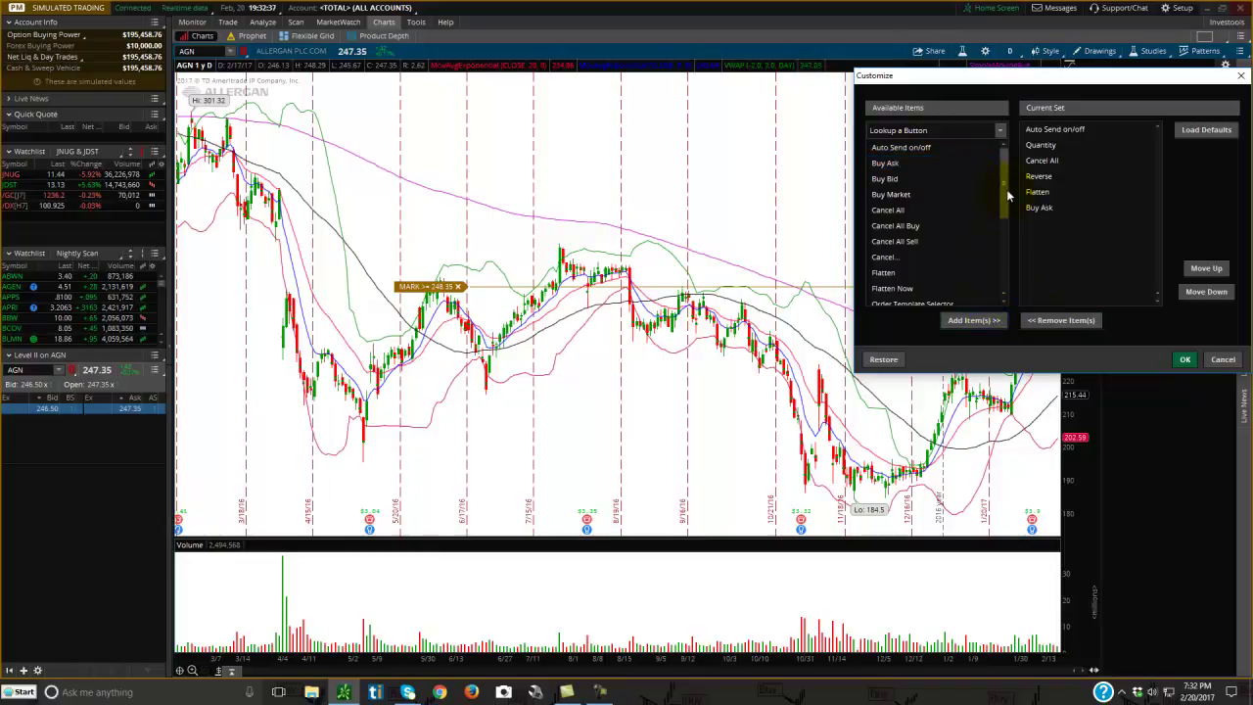
drag(1009, 196, 986, 289)
click(890, 251)
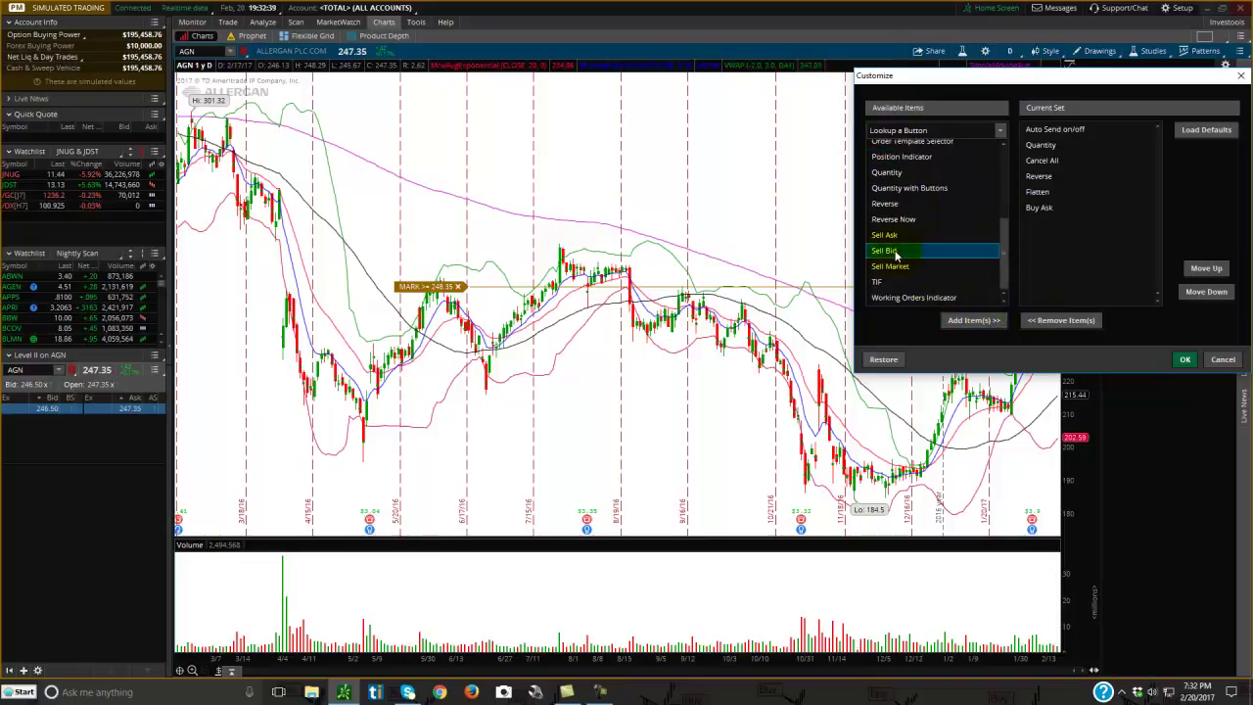
click(973, 320)
Add the Buy Bid and Sell Ask buttons to the current set.
drag(1005, 250, 1011, 164)
click(906, 178)
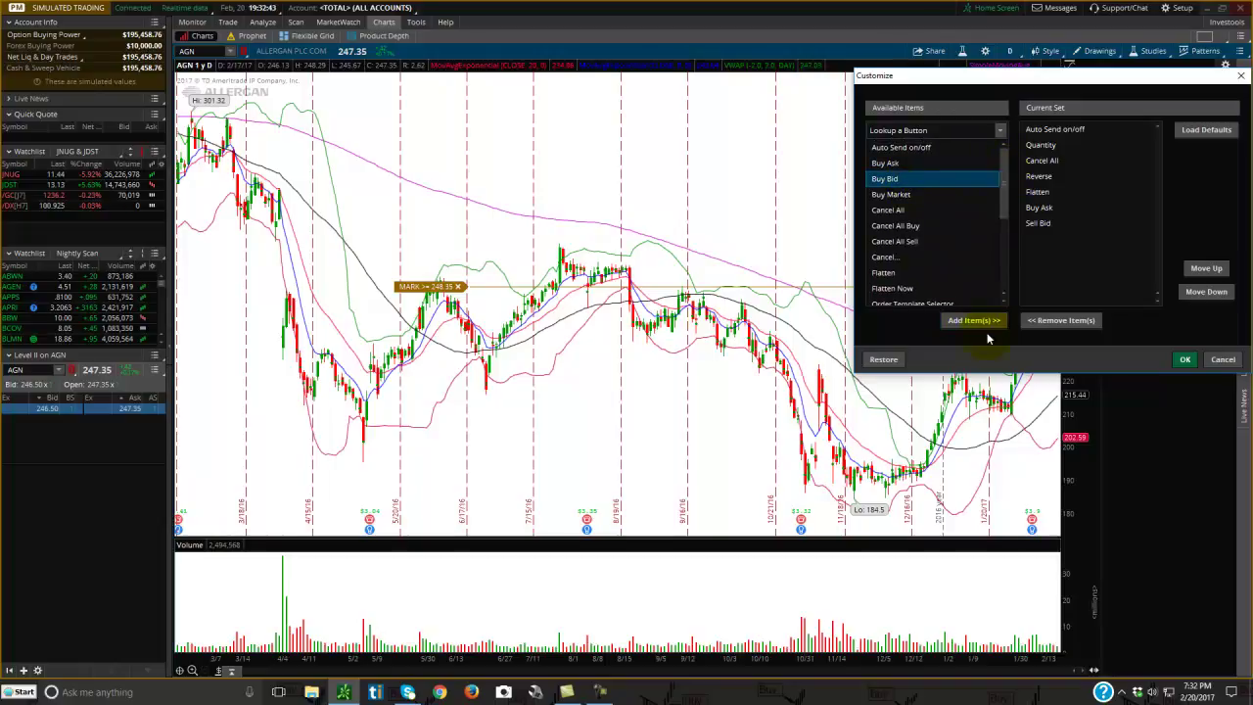
click(959, 320)
drag(998, 199, 976, 282)
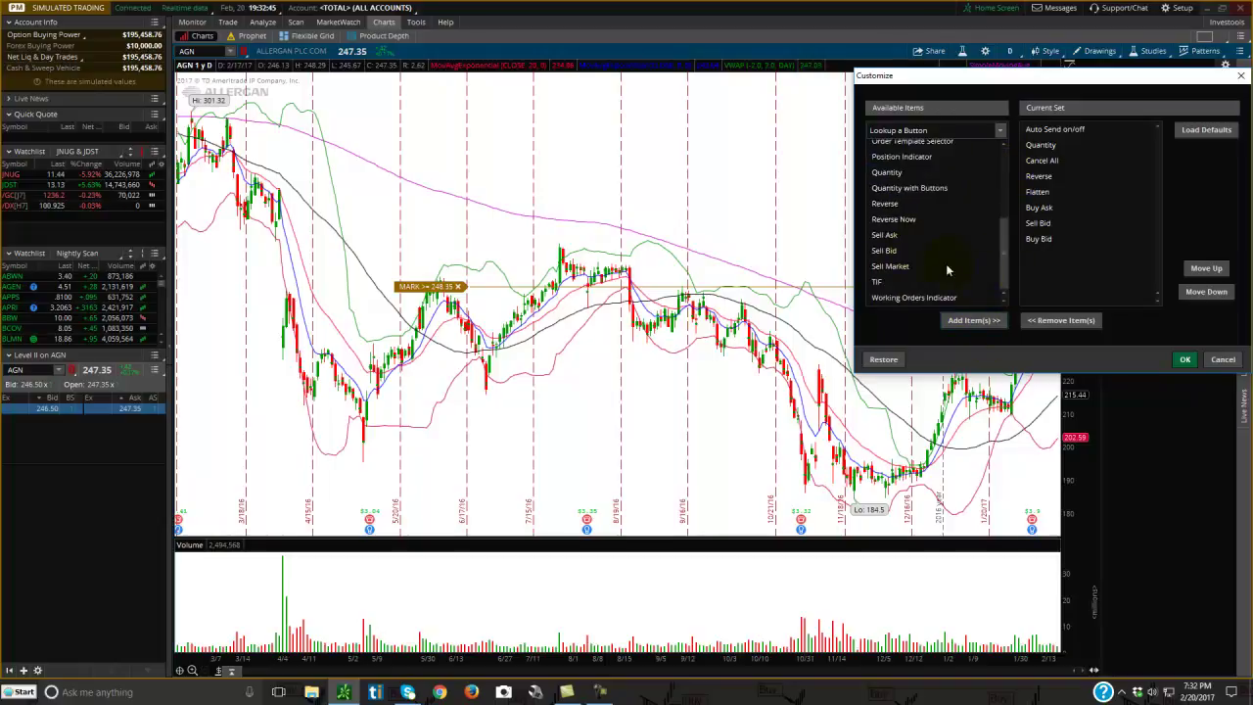
click(906, 237)
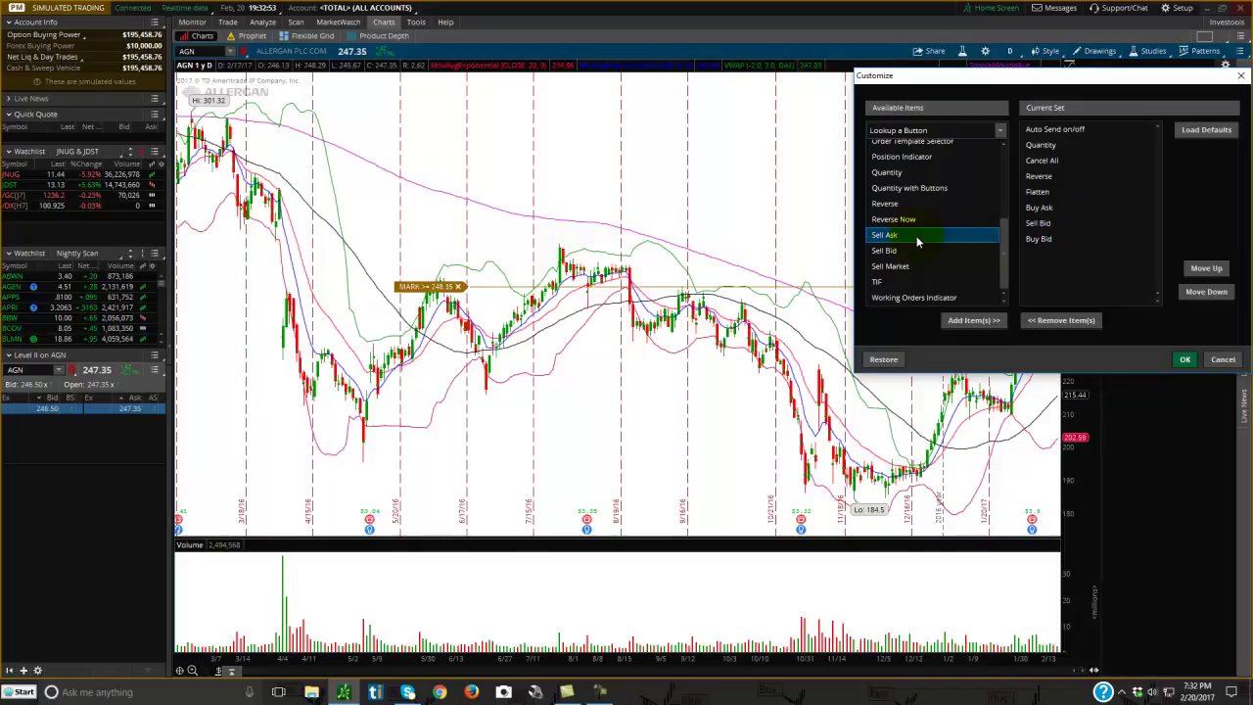
click(974, 320)
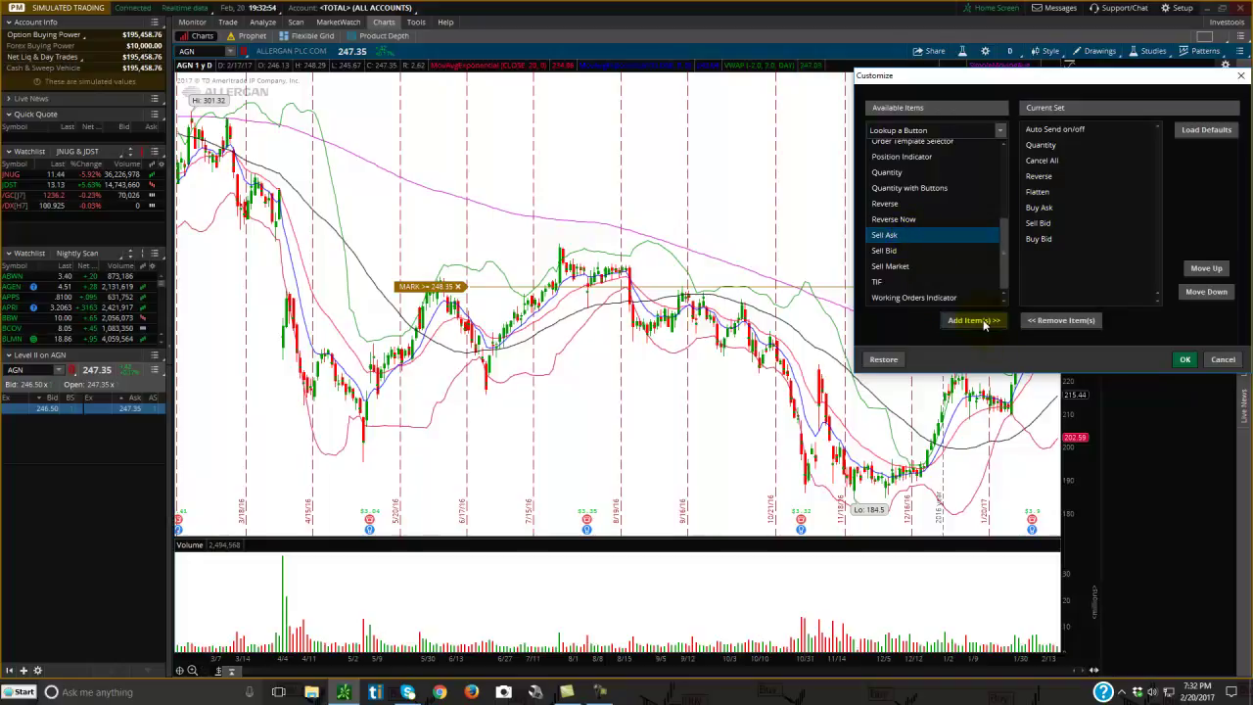
Reorder the current set so that Buy Ask sits directly below Auto Send on/off.
click(1044, 209)
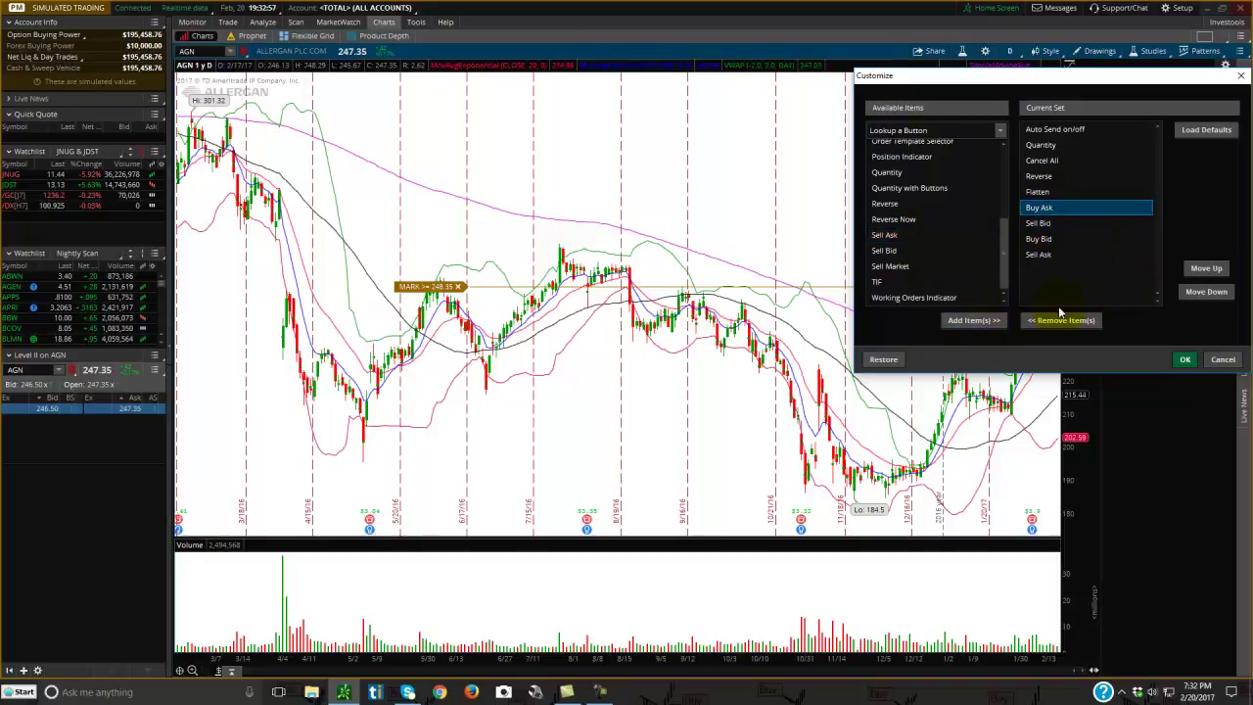
click(1197, 270)
click(1195, 272)
click(1194, 274)
click(1195, 274)
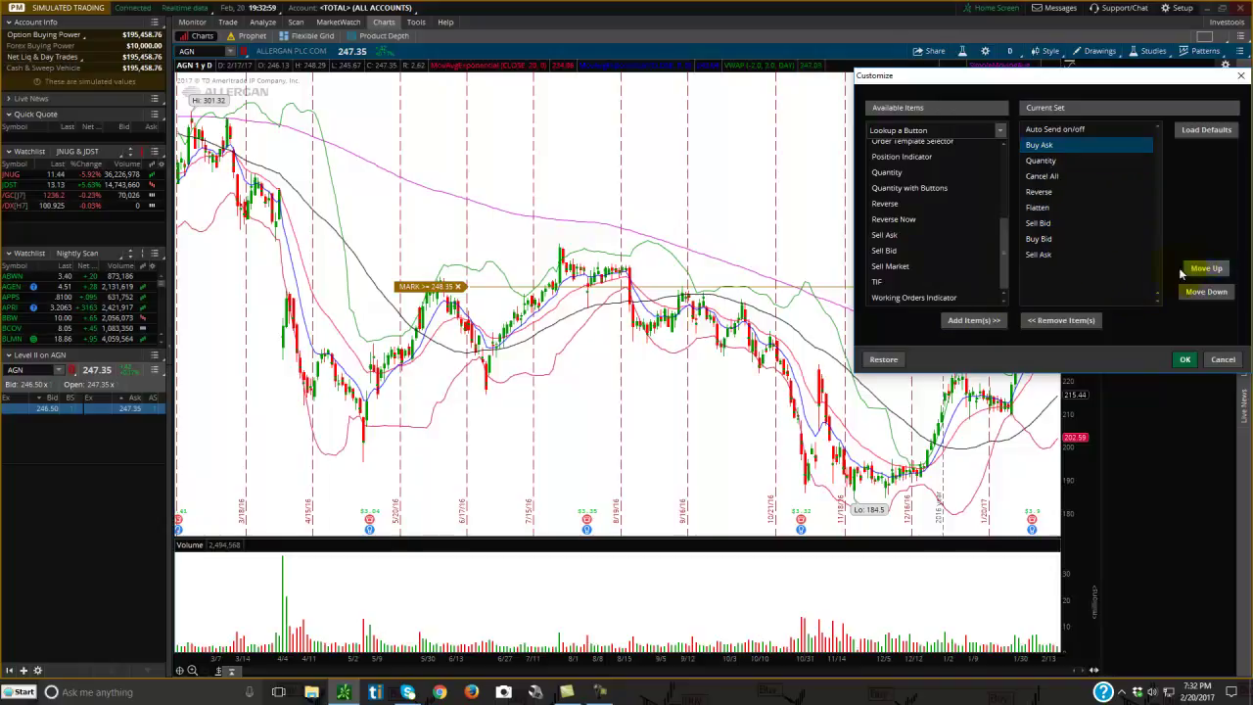
Move Sell Bid up the current set so that it sits directly below Buy Ask.
click(1043, 225)
click(1200, 271)
click(1200, 271)
click(1201, 271)
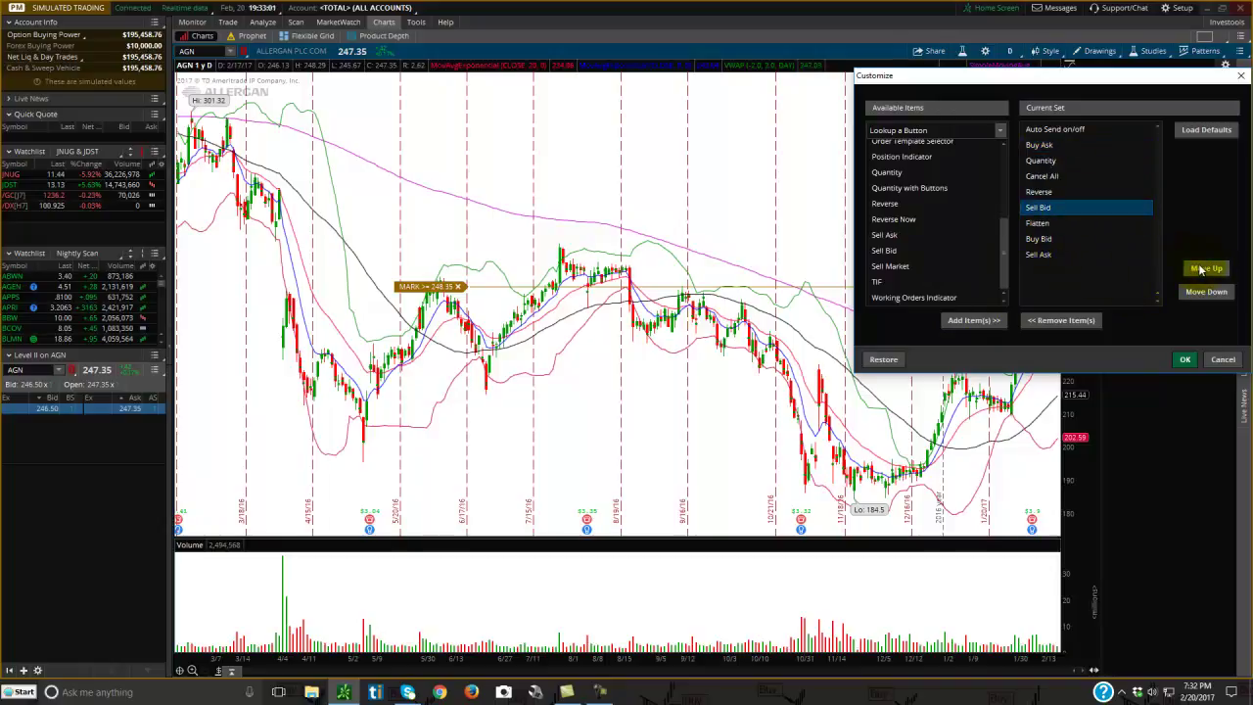
click(1202, 273)
click(1201, 272)
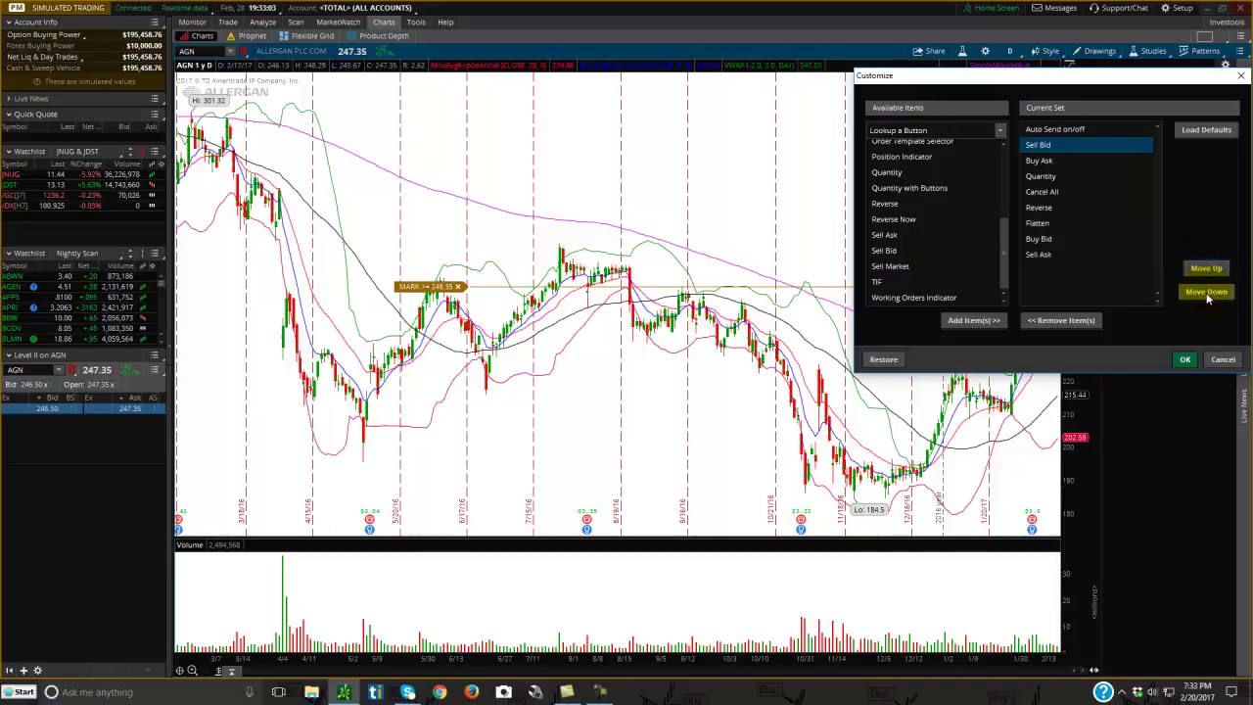
click(1205, 296)
Move Buy Bid up the current set so that it sits directly below Sell Bid.
click(1040, 239)
click(1194, 274)
click(1194, 276)
click(1192, 279)
click(1193, 278)
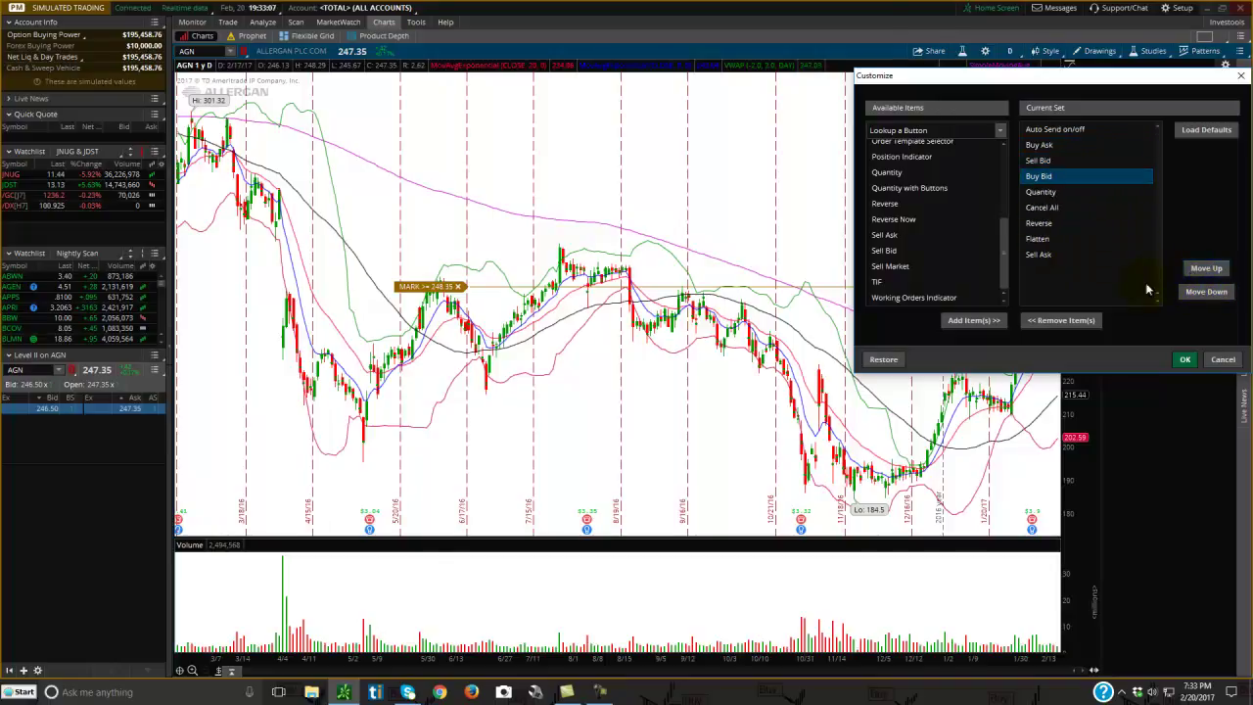
Move Sell Ask up the current set so that it sits directly below Buy Bid.
click(1044, 255)
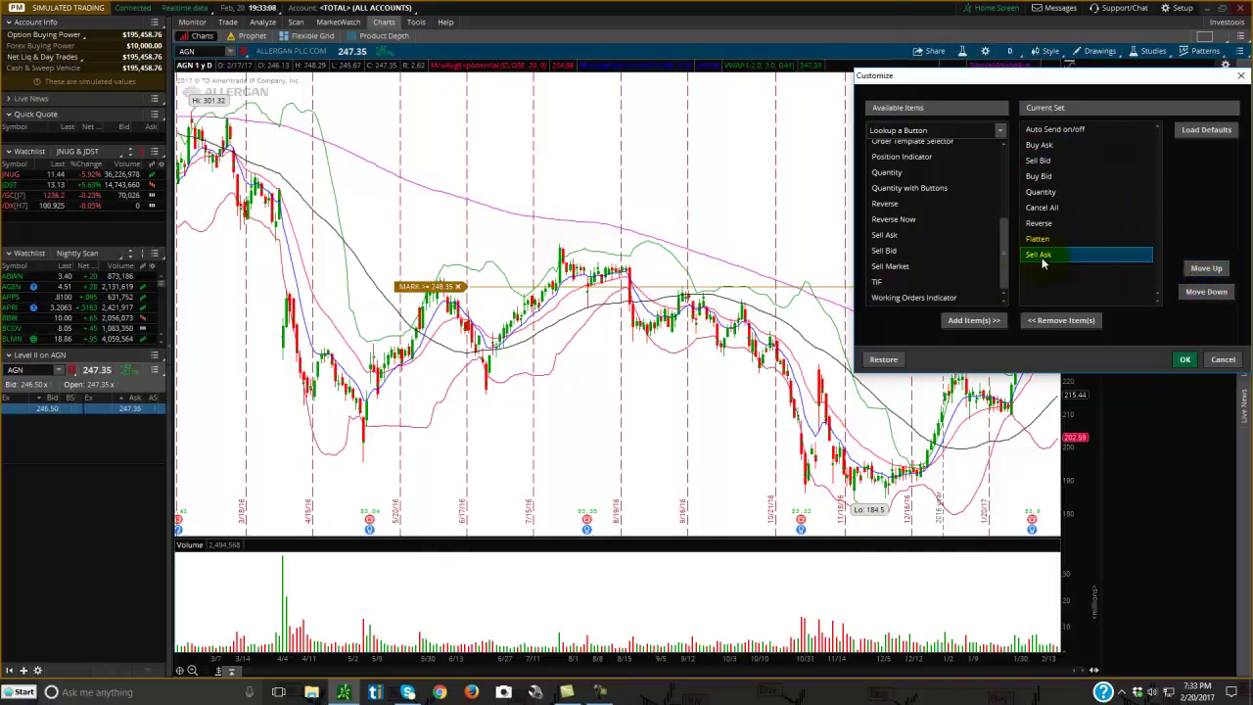
click(1208, 269)
click(1207, 270)
click(1207, 269)
click(1207, 269)
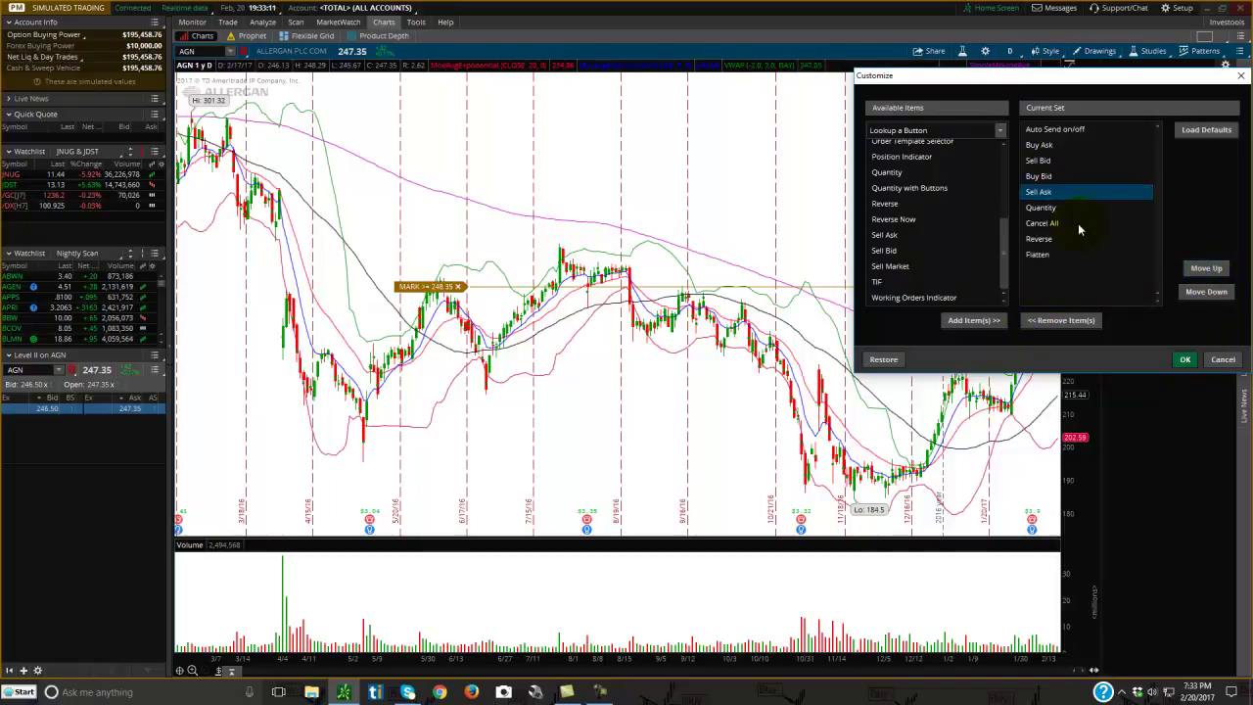
Apply the customized button set, and test Buy the Ask with a 1,000-share AGN order that is deleted unsent.
click(1184, 360)
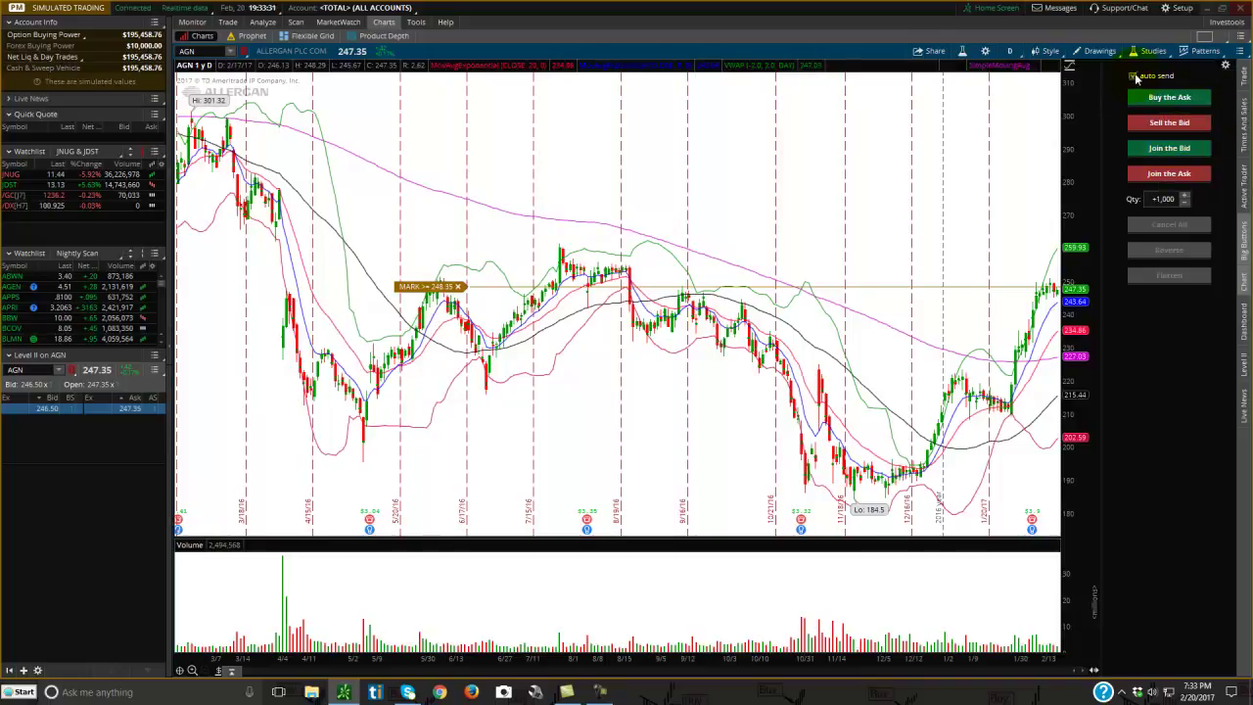
click(1163, 98)
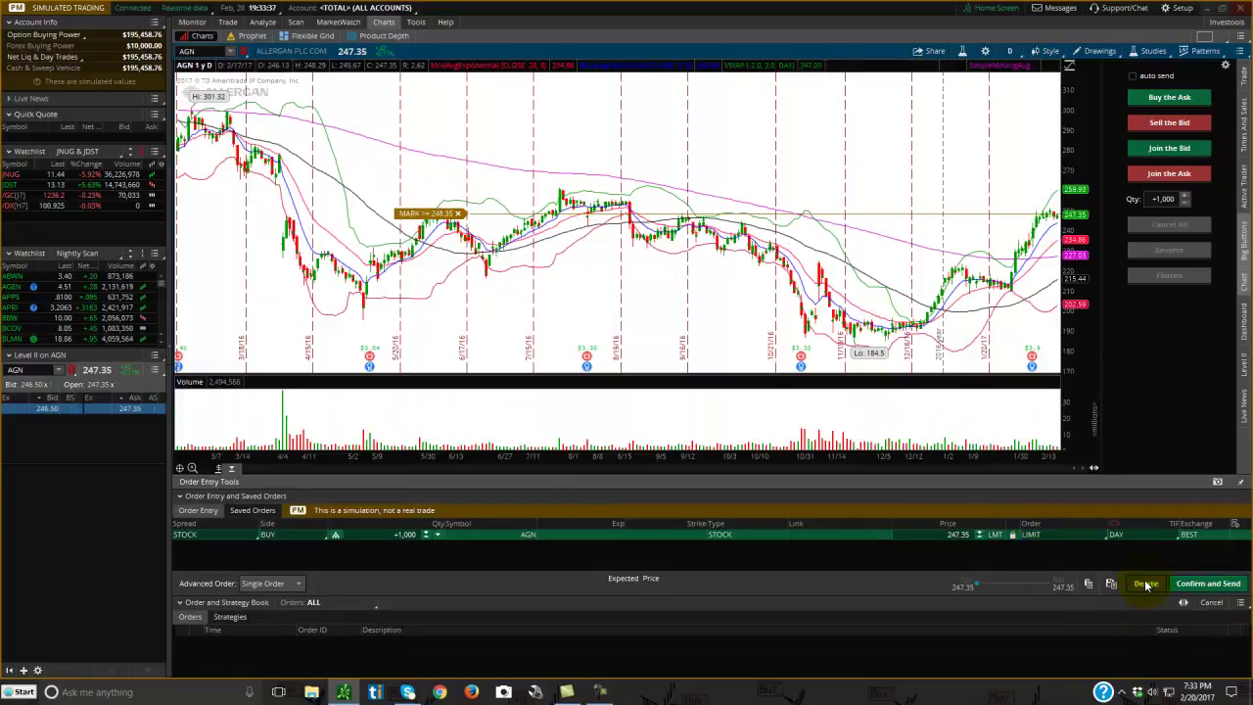
click(1145, 584)
Enable auto send and submit a 1,000-share AGN order with Buy the Ask.
click(1133, 76)
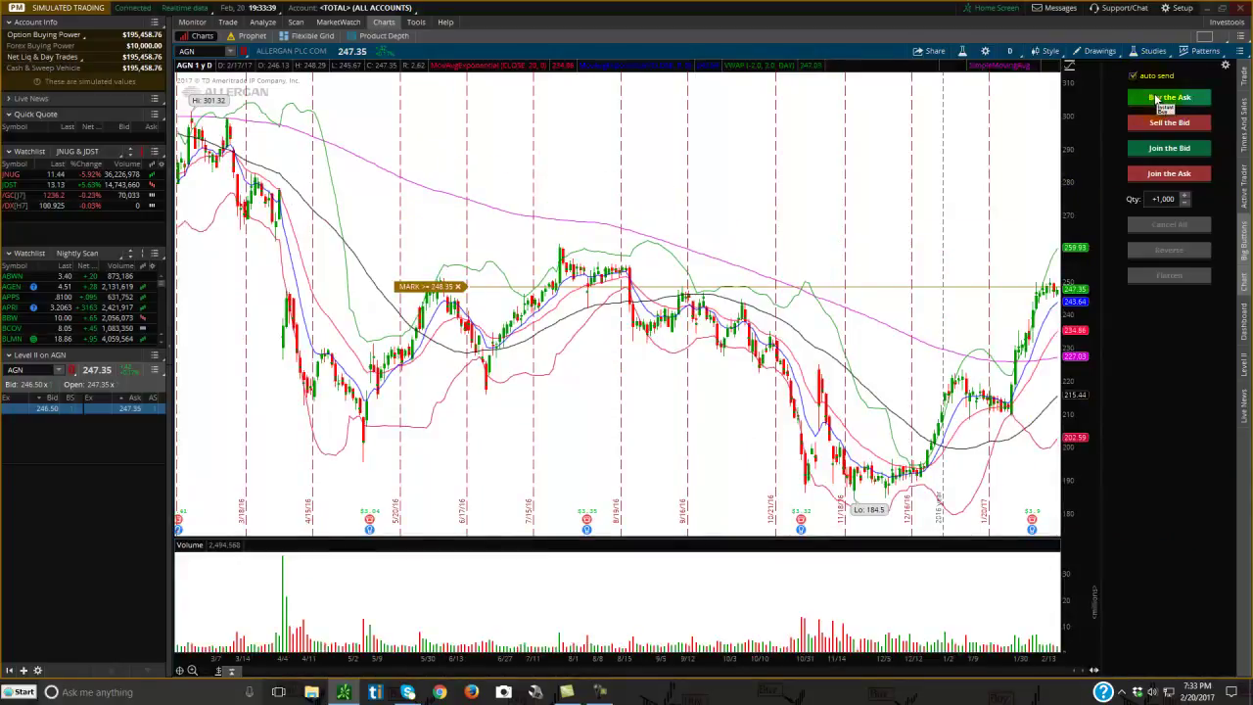
click(1163, 97)
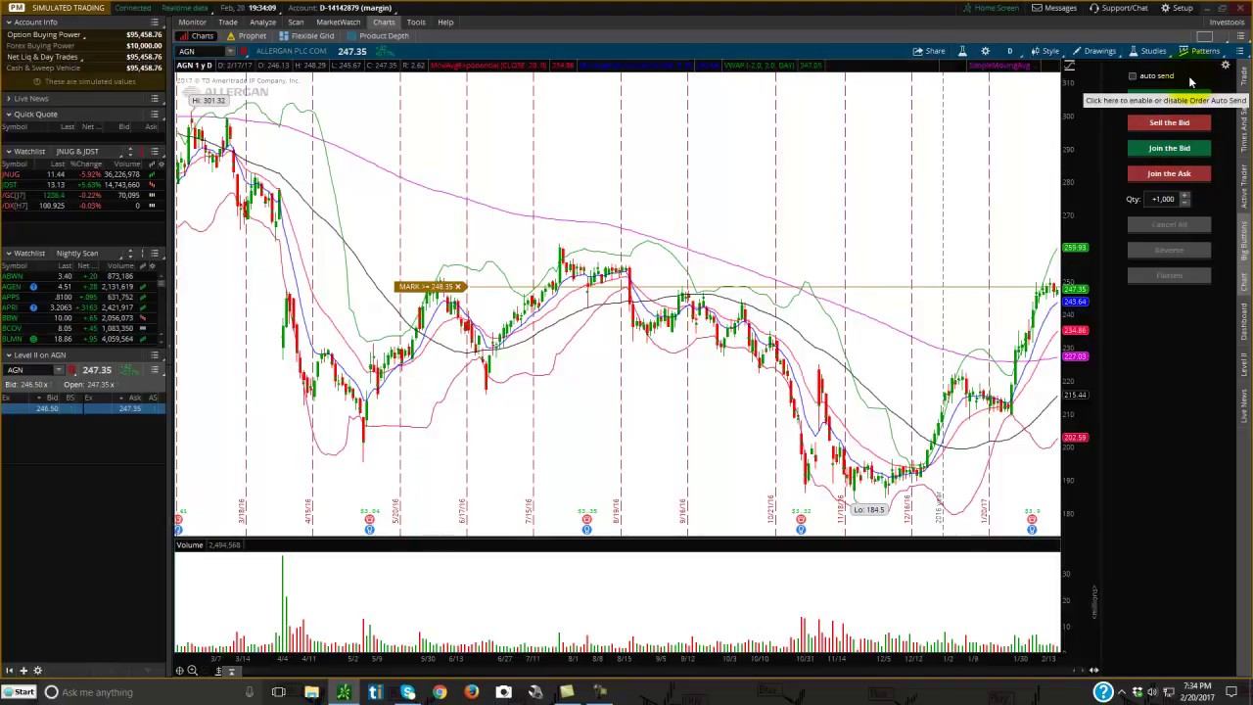
Add the Order Template Selector to the Big Buttons' current set and apply the customization.
click(1228, 68)
scroll(989, 191, down, 2)
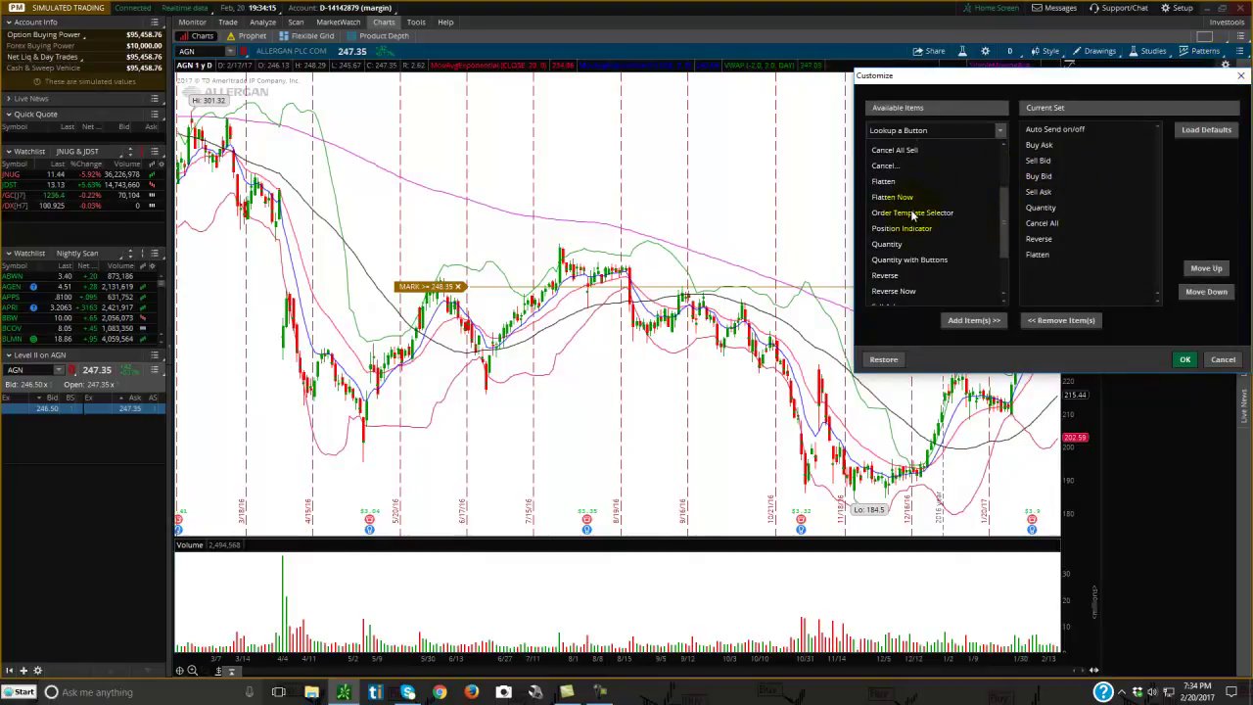
click(913, 214)
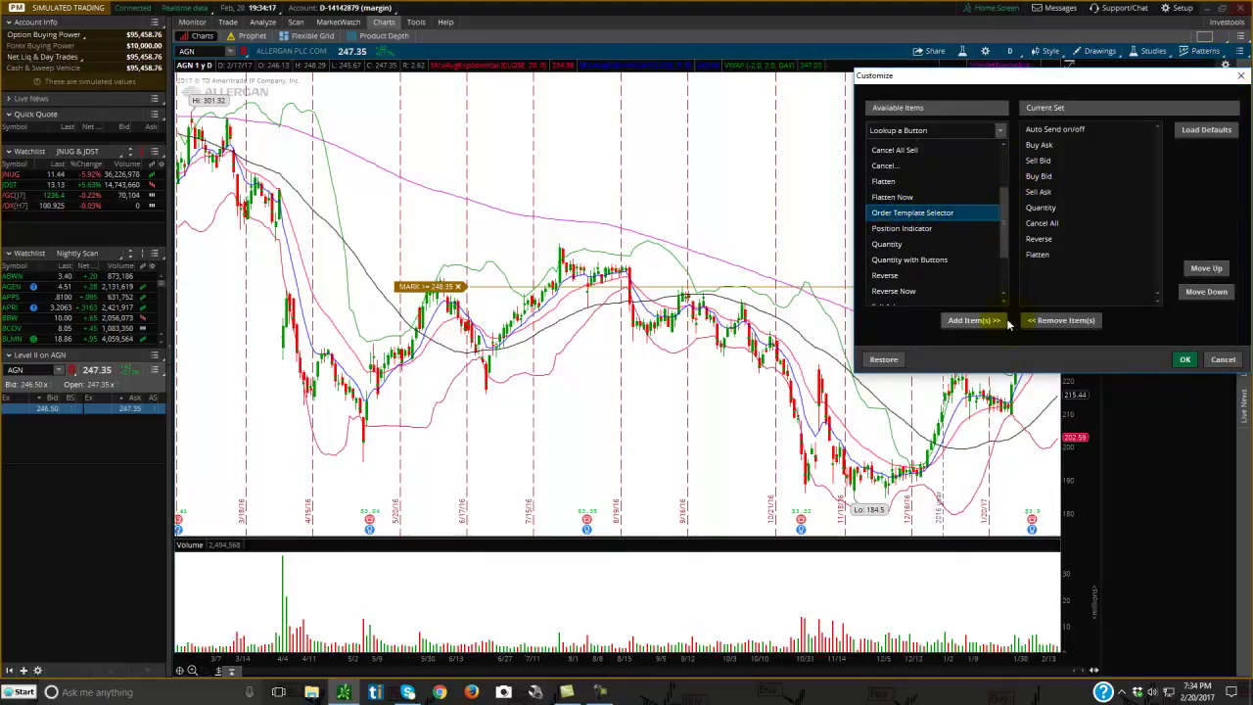
click(974, 320)
click(1185, 360)
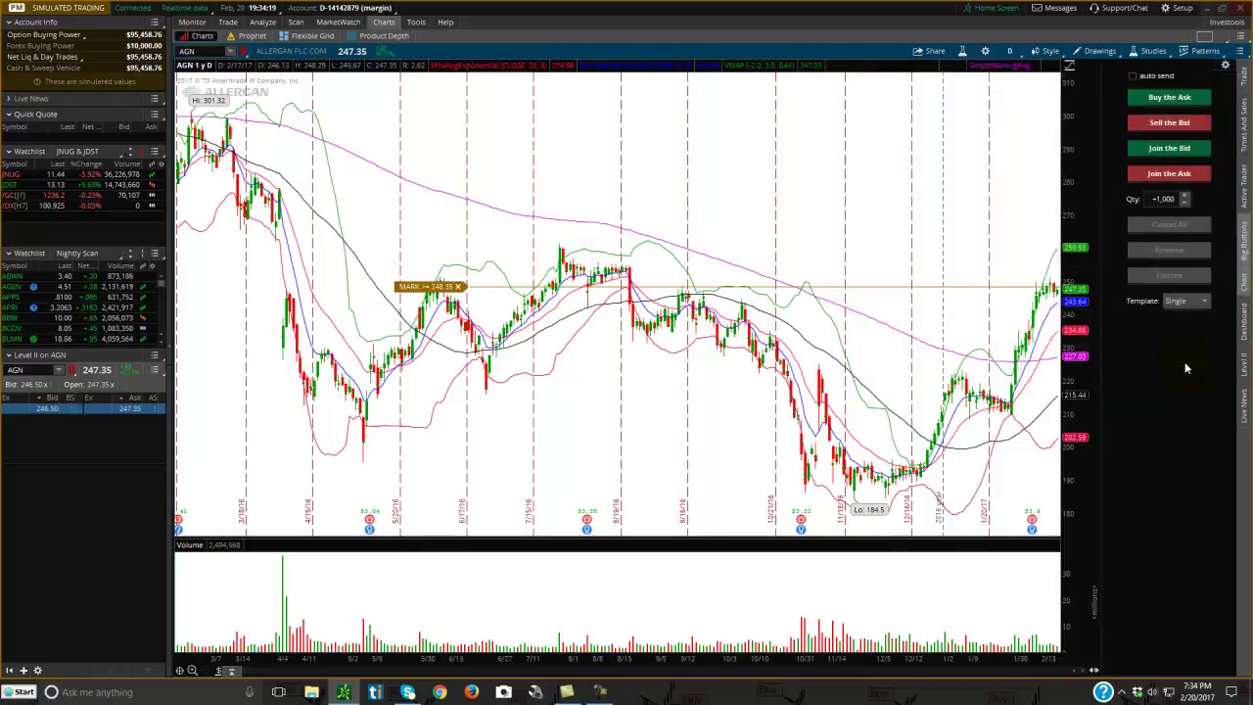
Select the 0.10 Stop template, stage a 1,000-share AGN order with Buy the Ask, and discard it.
click(1185, 302)
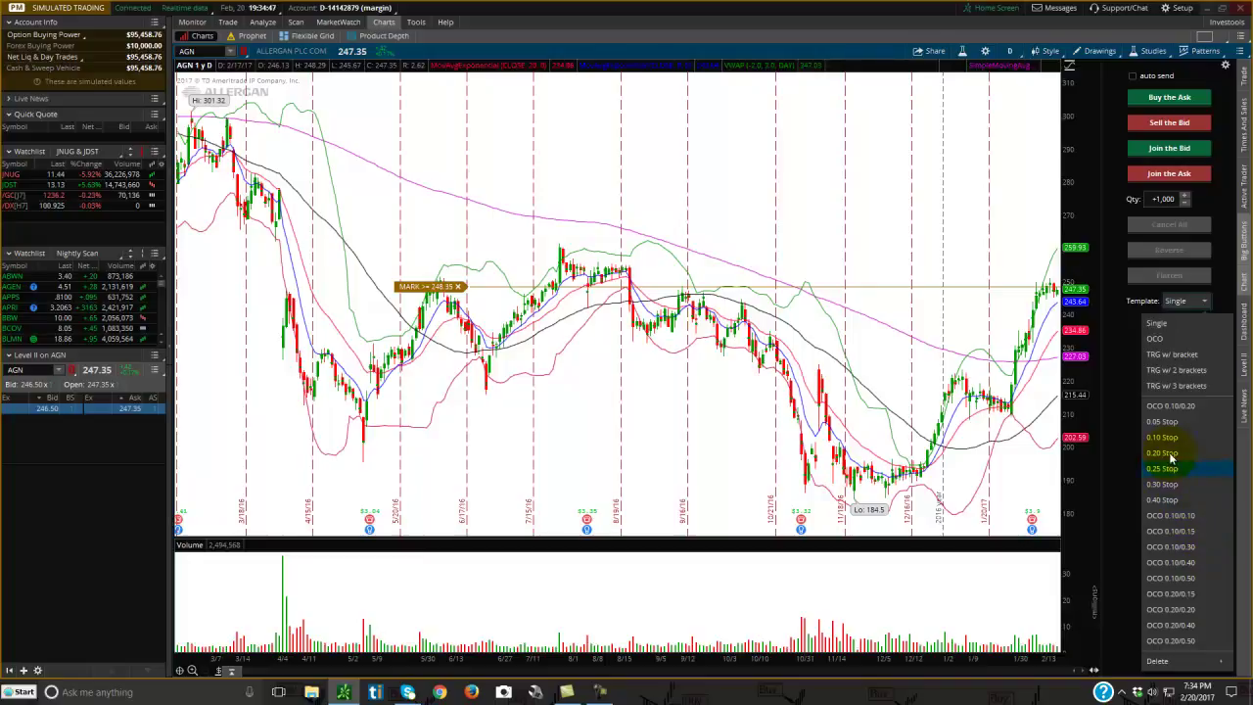
click(1171, 438)
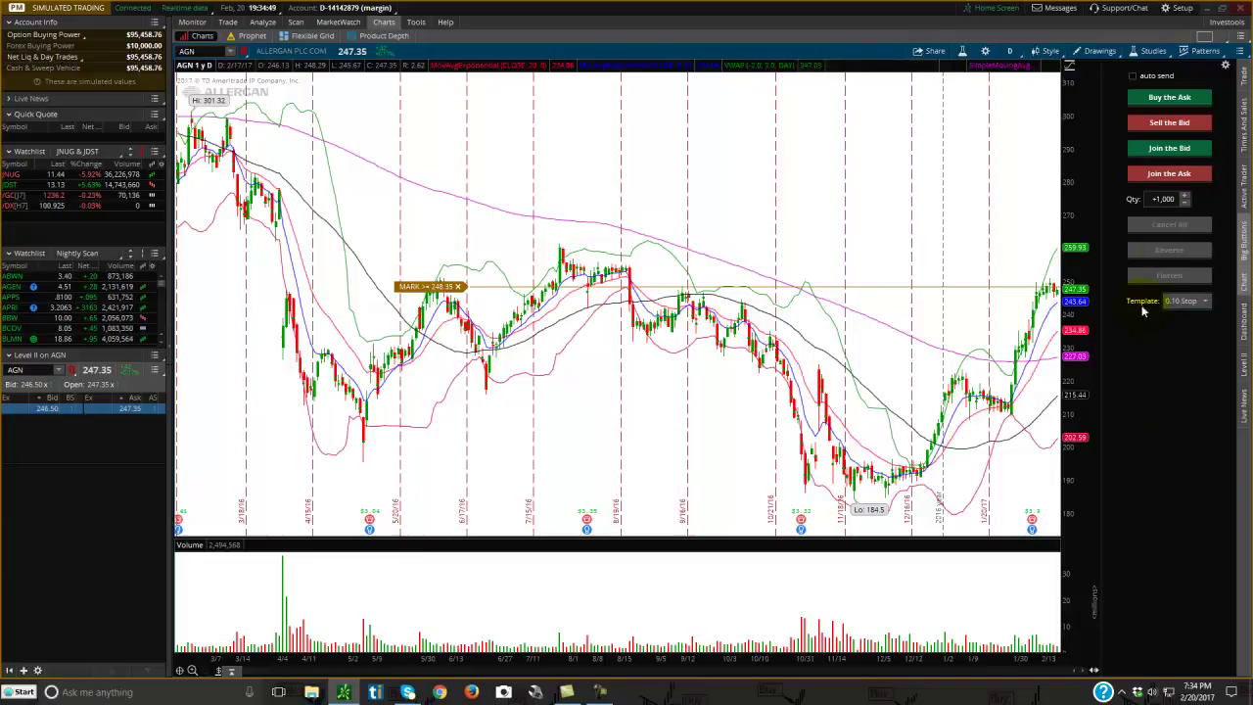
click(1159, 105)
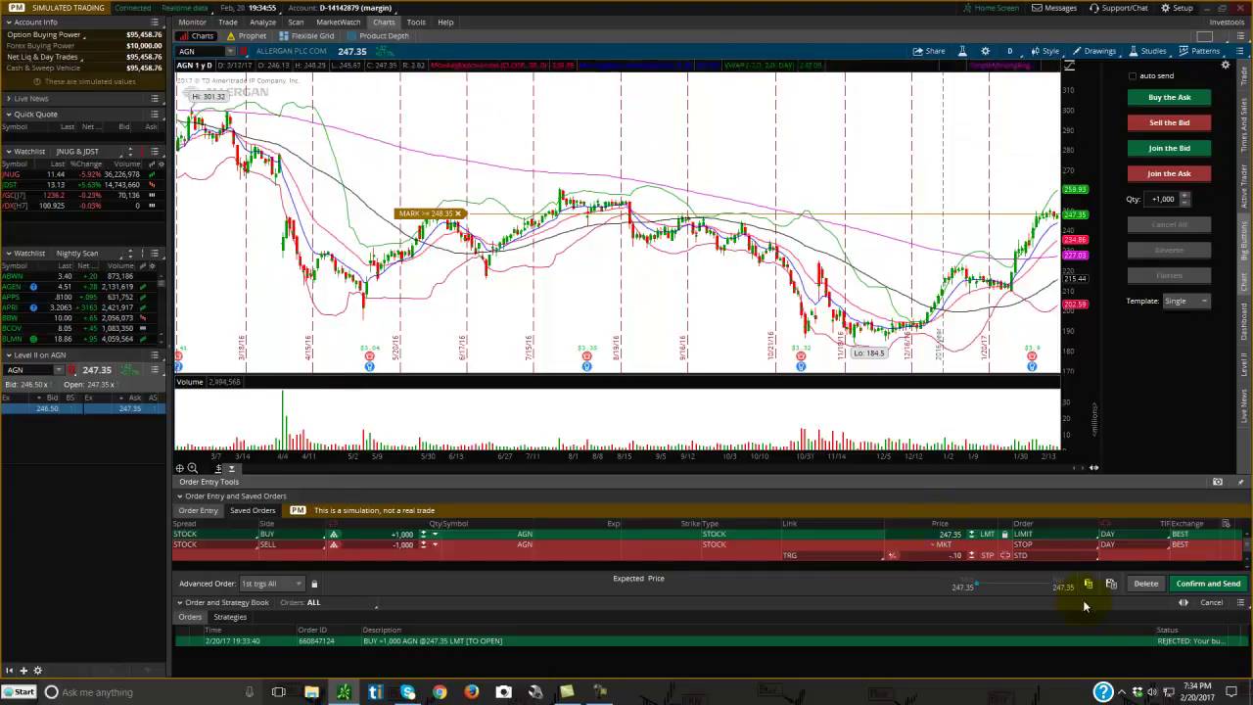
click(1196, 584)
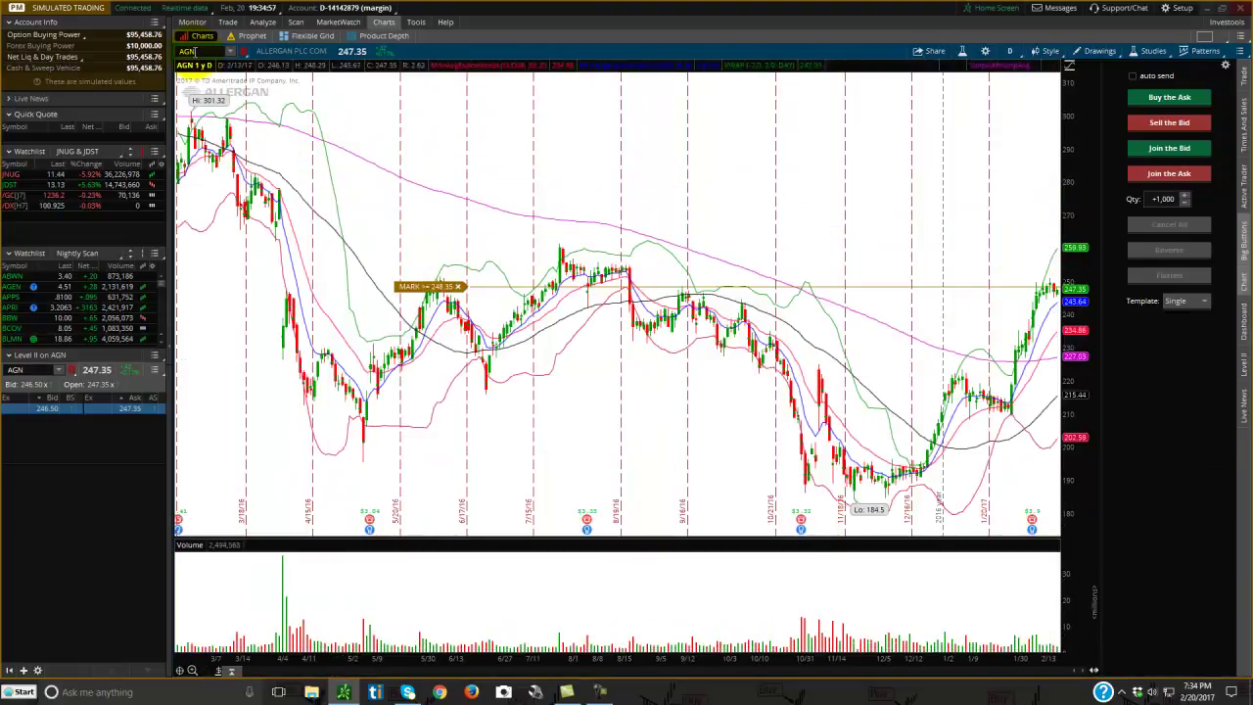
Switch the chart symbol to JNUG and zoom in on the latest daily candles.
click(204, 51)
text(JNUG)
key(Return)
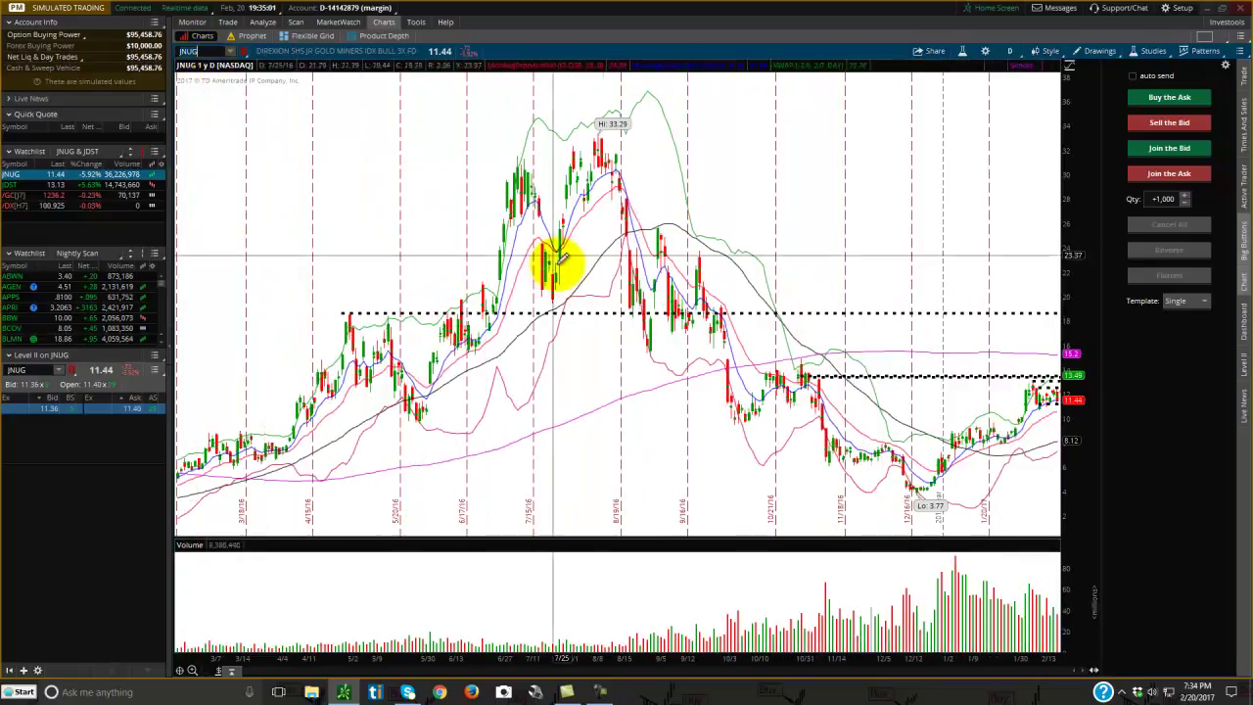
scroll(615, 355, up, 5)
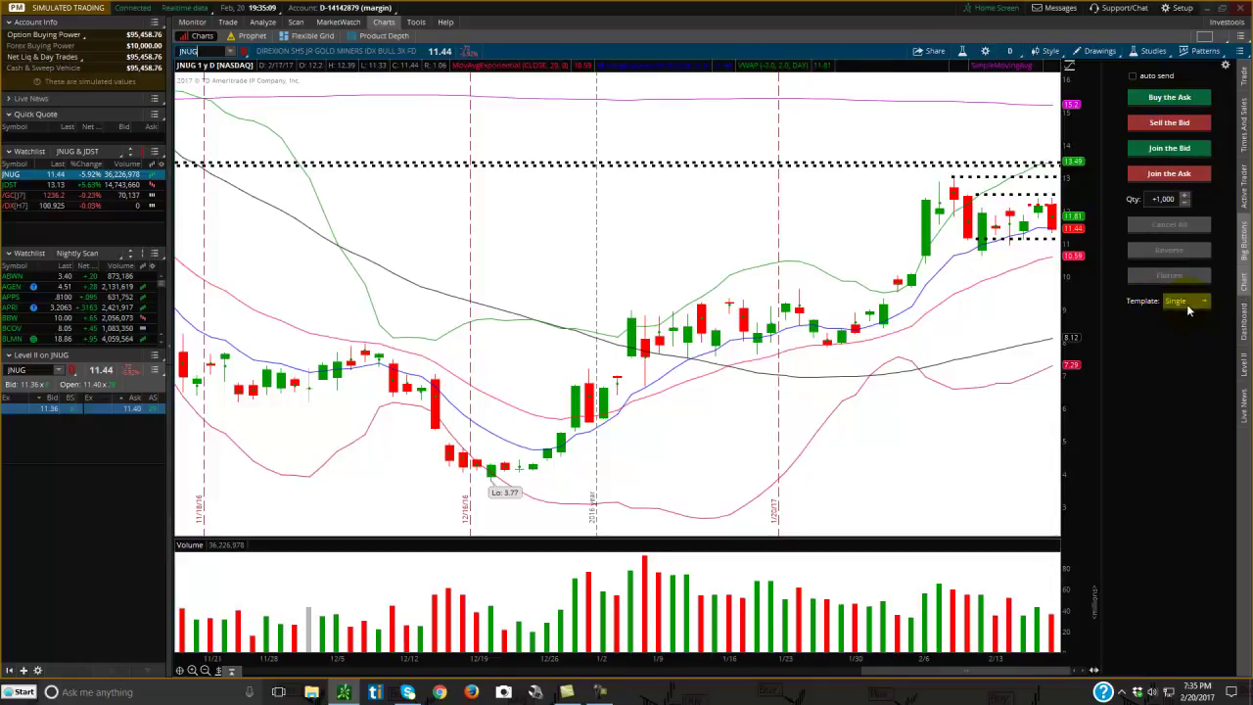
Review the Active Trader options in the application settings, including the order template reset, and close them without changes.
click(1183, 10)
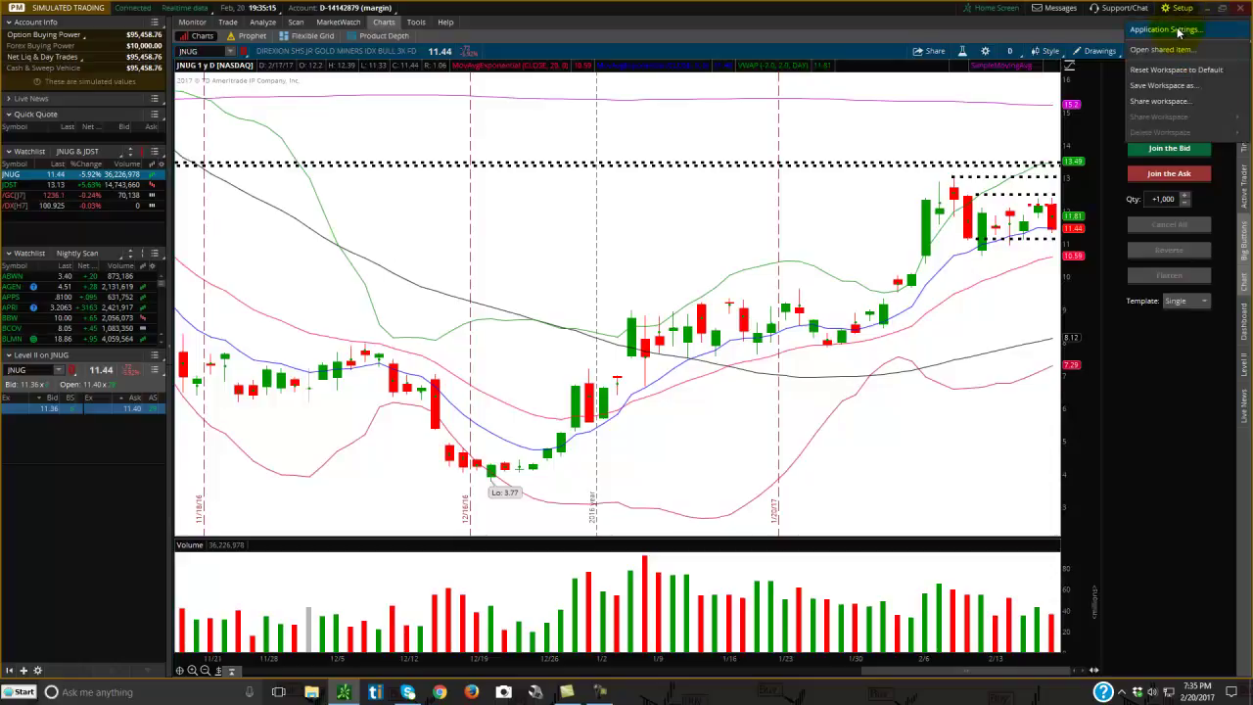
click(1182, 34)
click(408, 95)
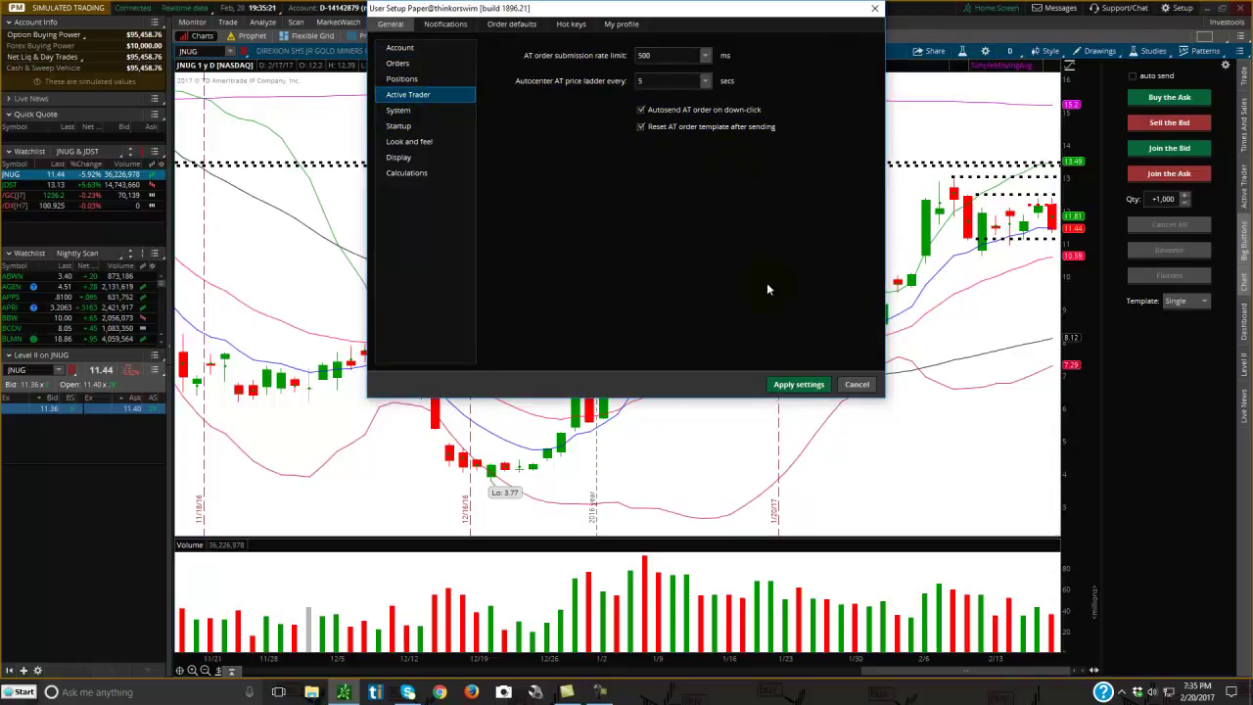
click(856, 384)
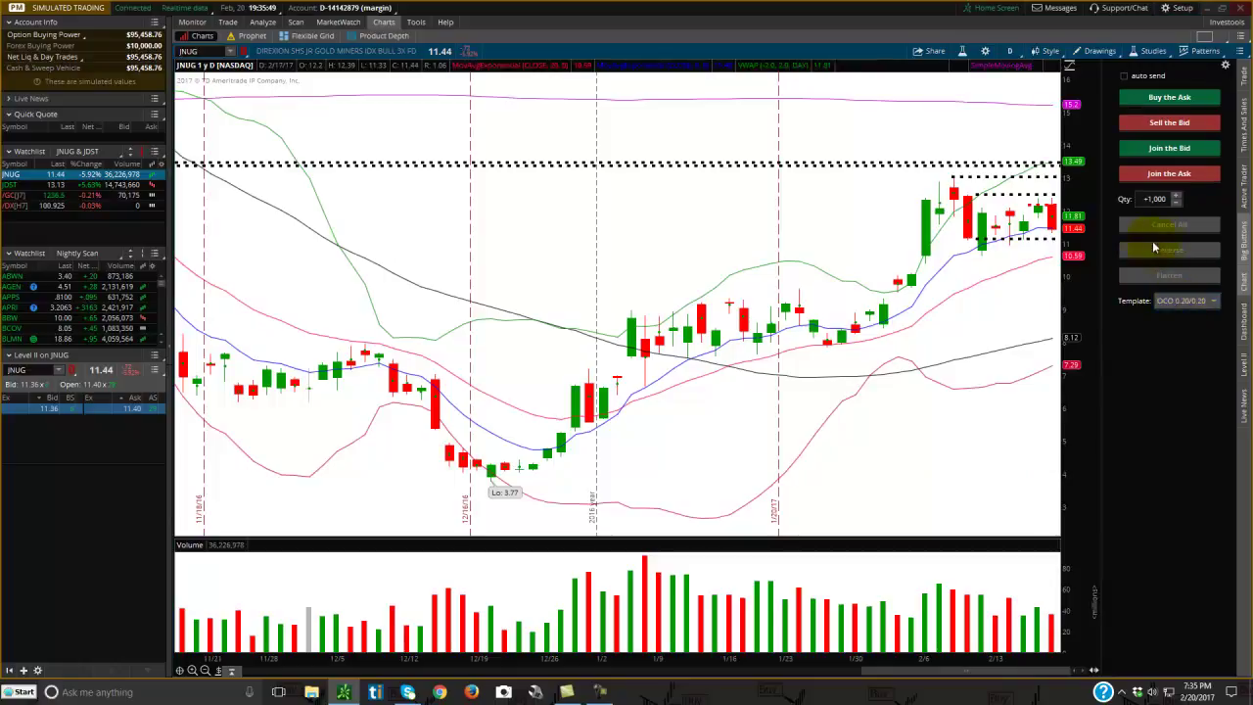
Select the 0.10 Stop template and stage a 1,000-share JNUG order with Buy the Ask.
click(1195, 301)
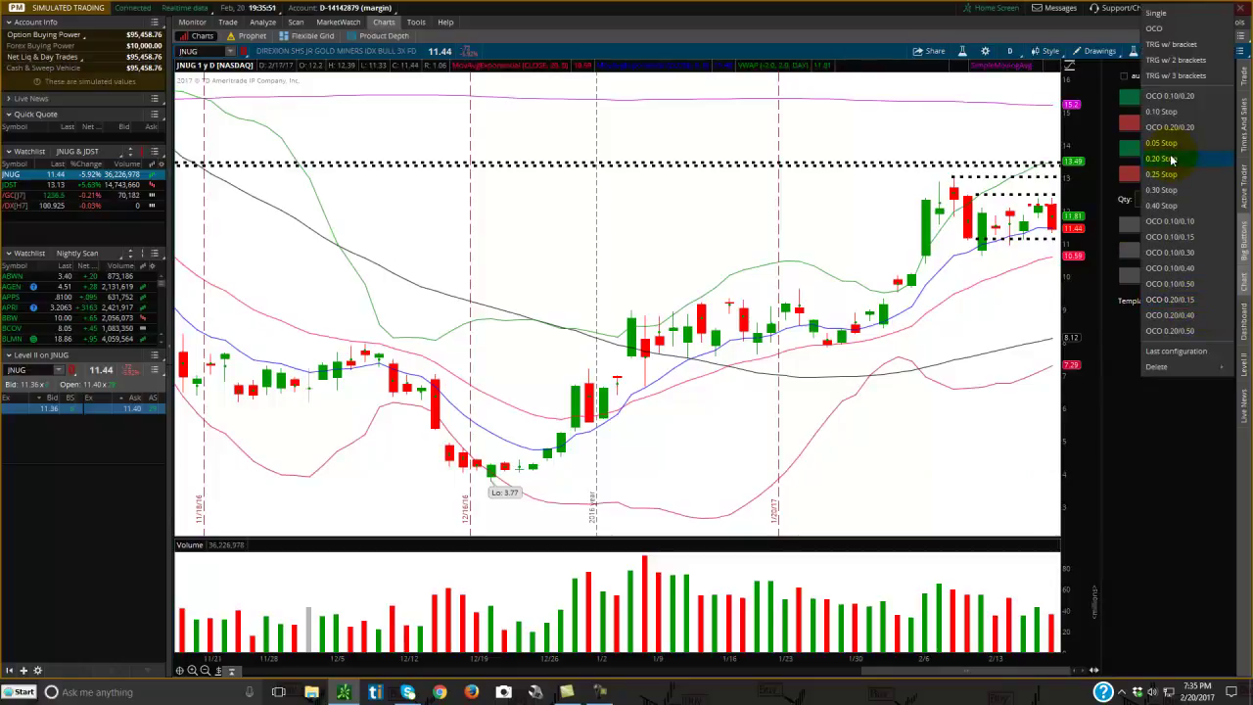
click(1163, 112)
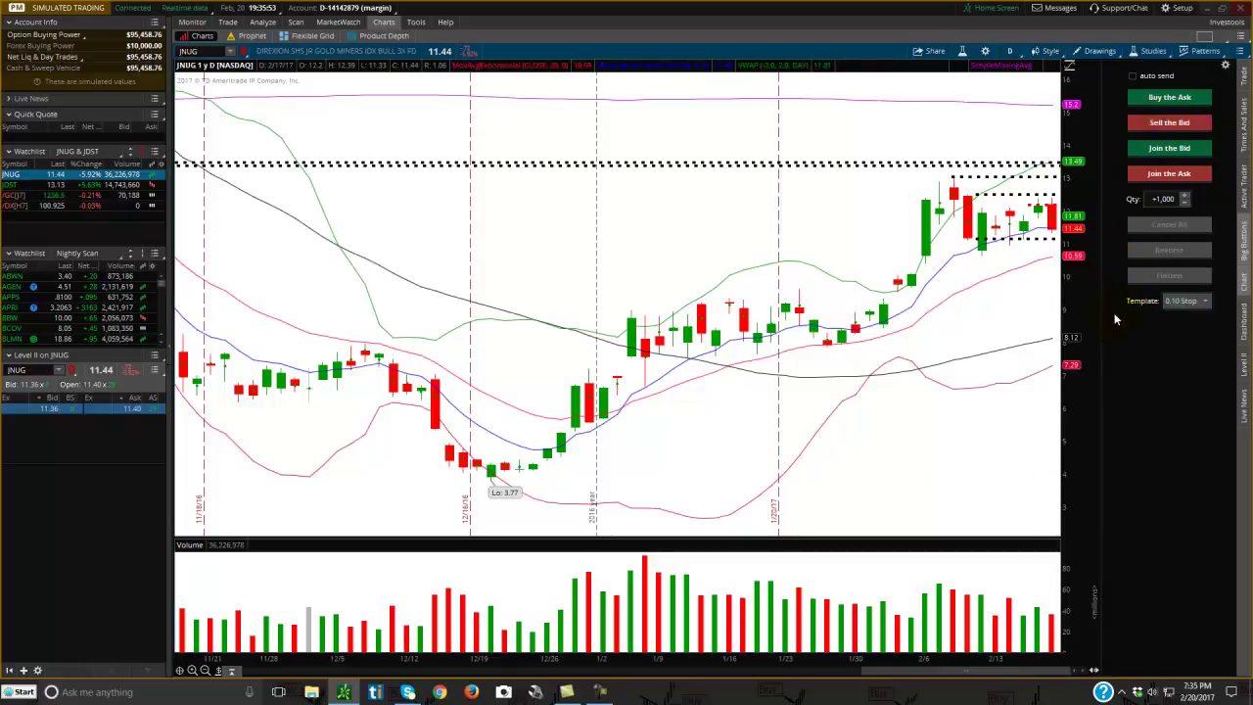
click(1170, 98)
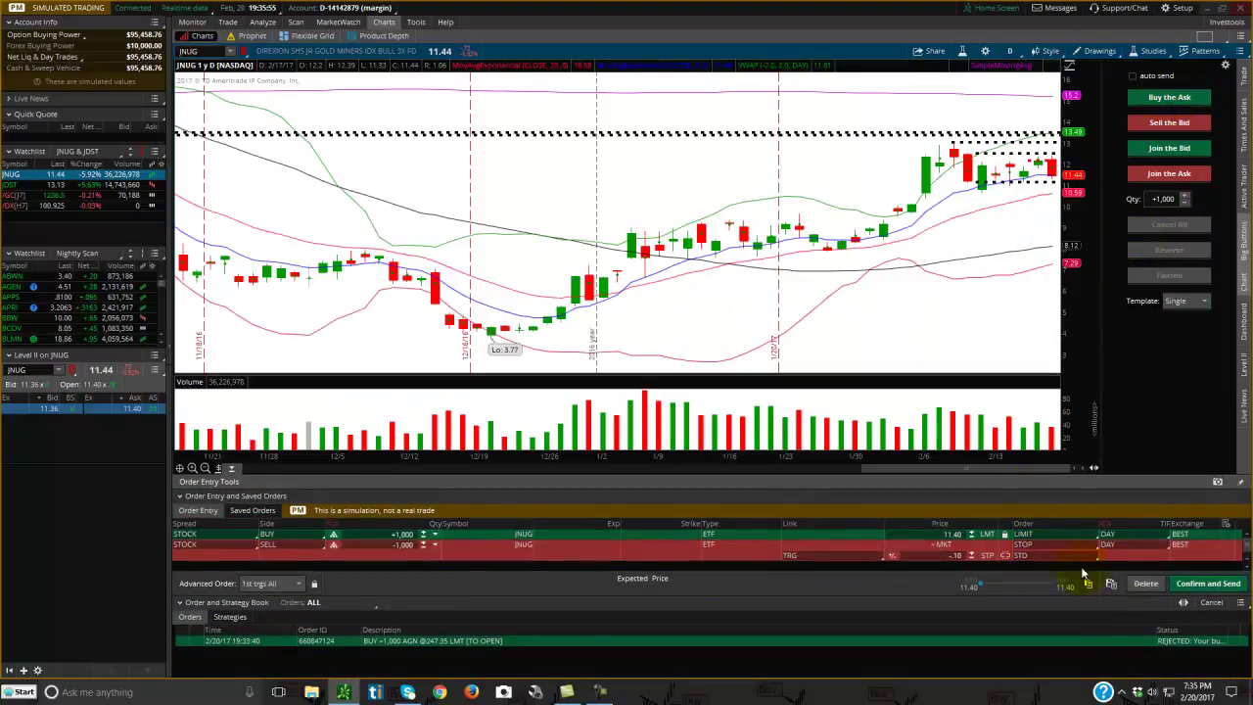
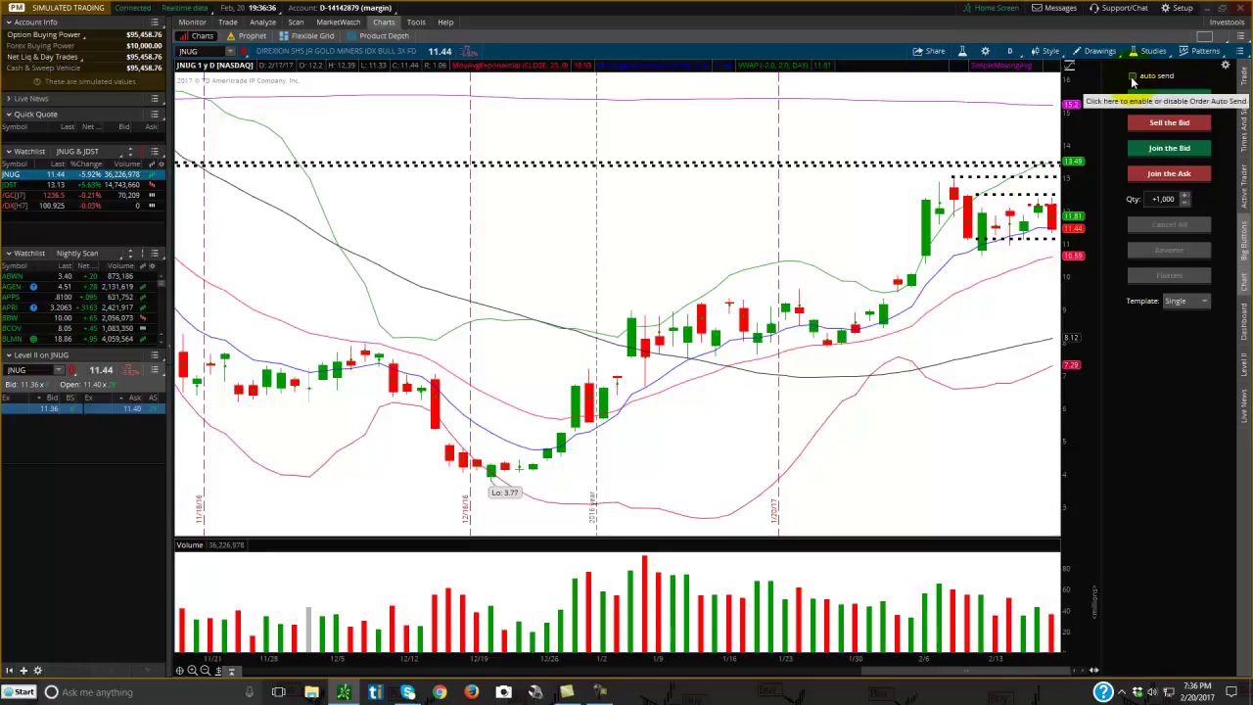
Try the OCO 0.20/0.15 and OCO 0.10/0.10 order templates in the Big Buttons gadget.
click(1133, 76)
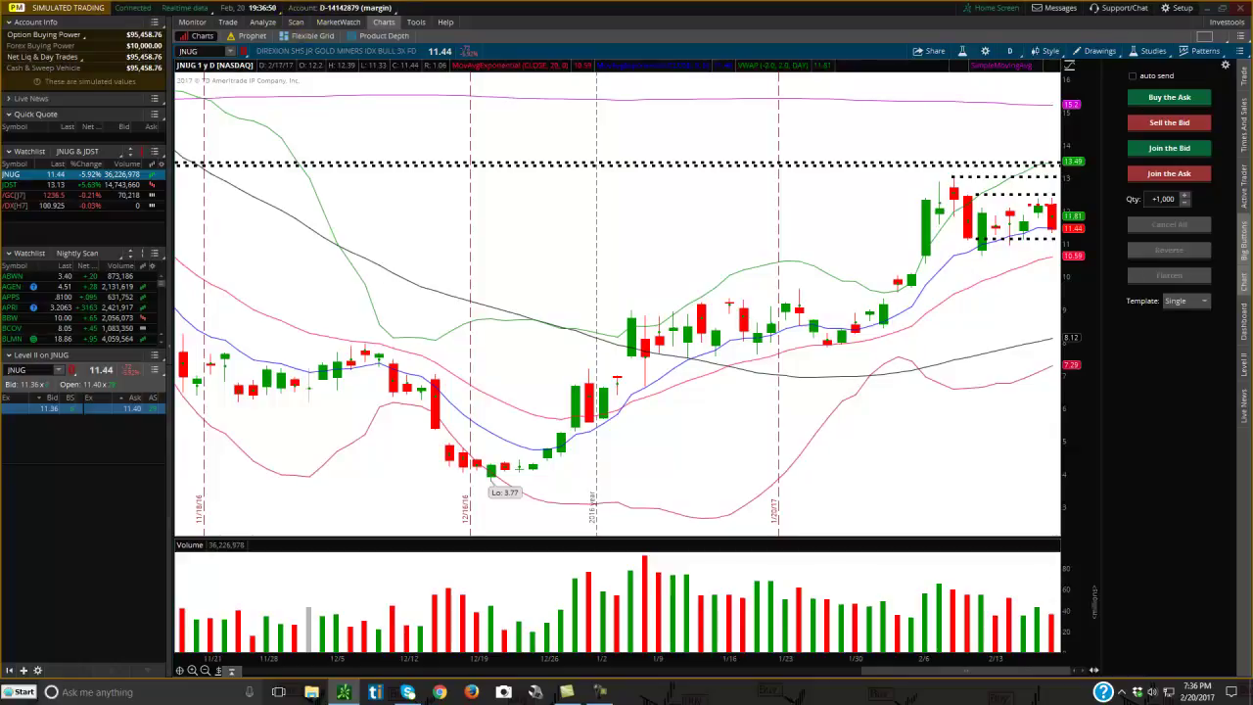
click(1175, 301)
click(1180, 300)
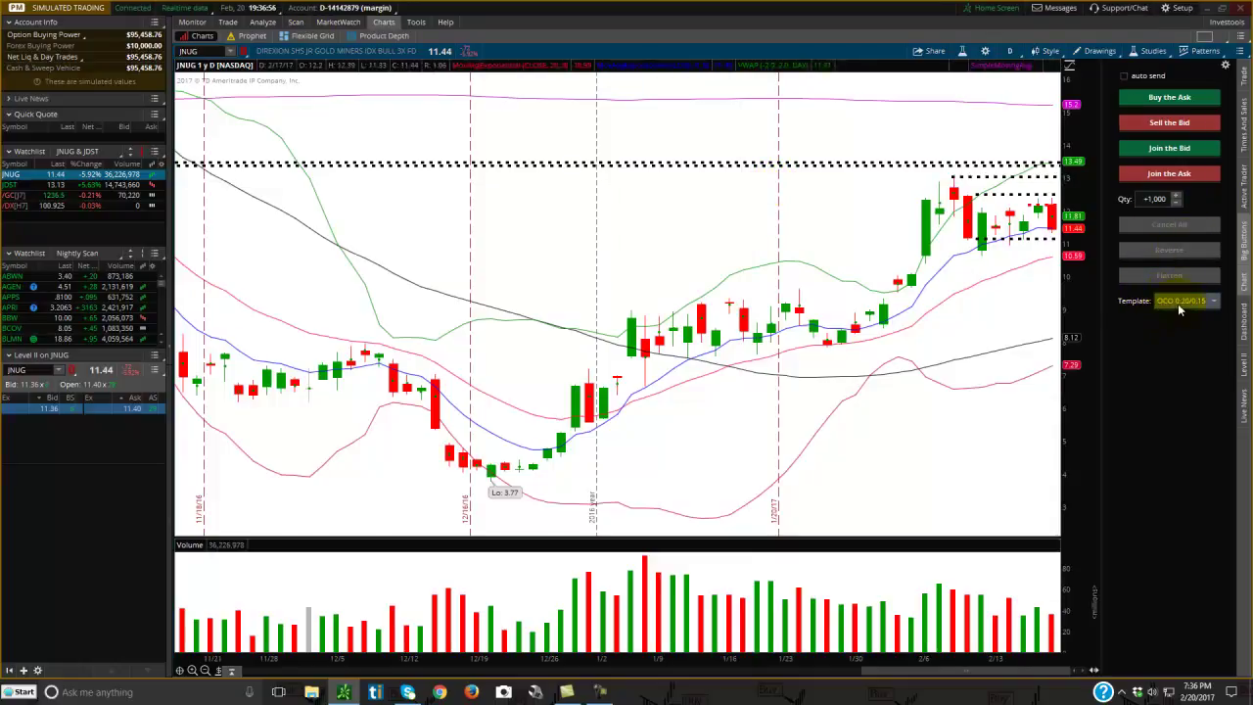
click(1179, 307)
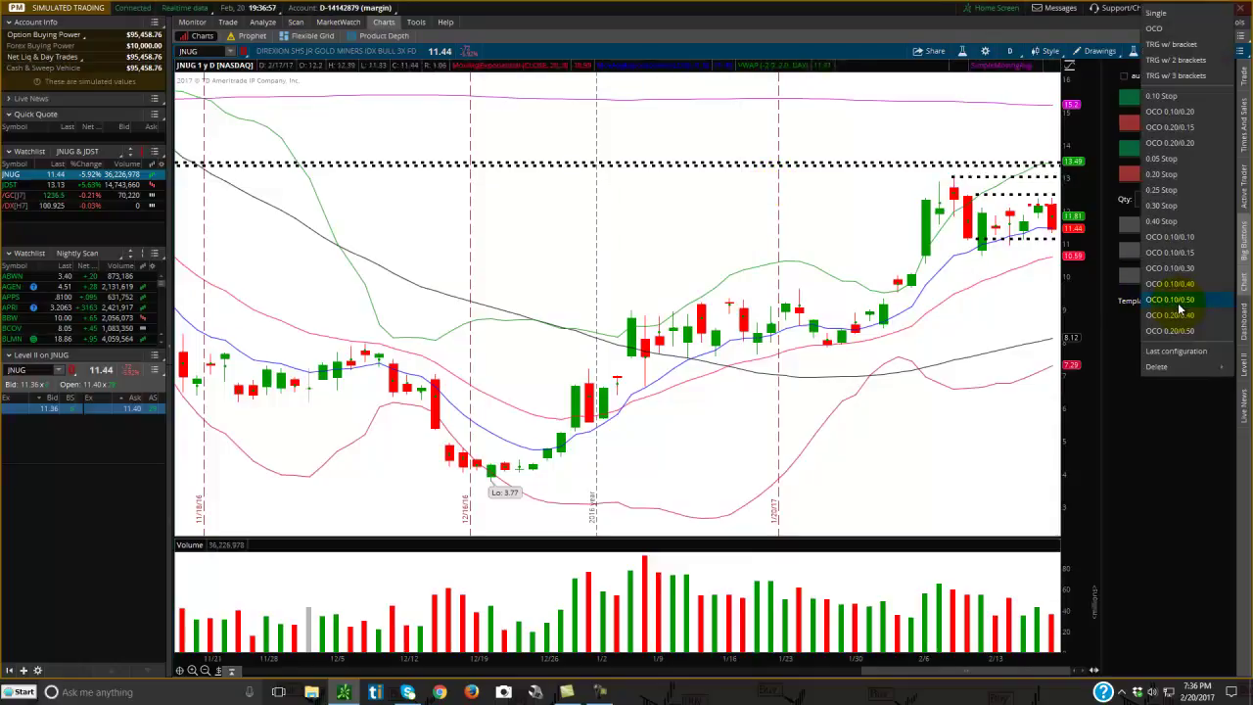
click(1185, 239)
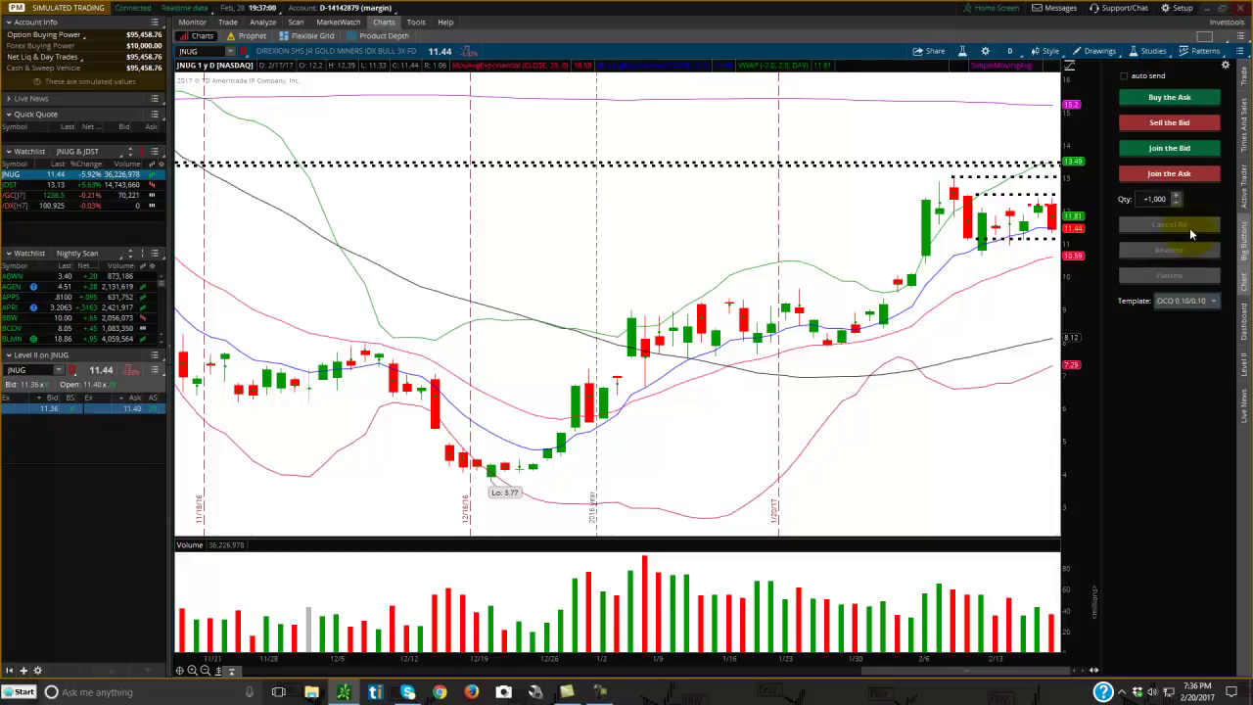
Select the OCO 0.10/0.40 template, stage a 1,000-share JNUG order with Buy the Ask, and delete it.
click(1185, 303)
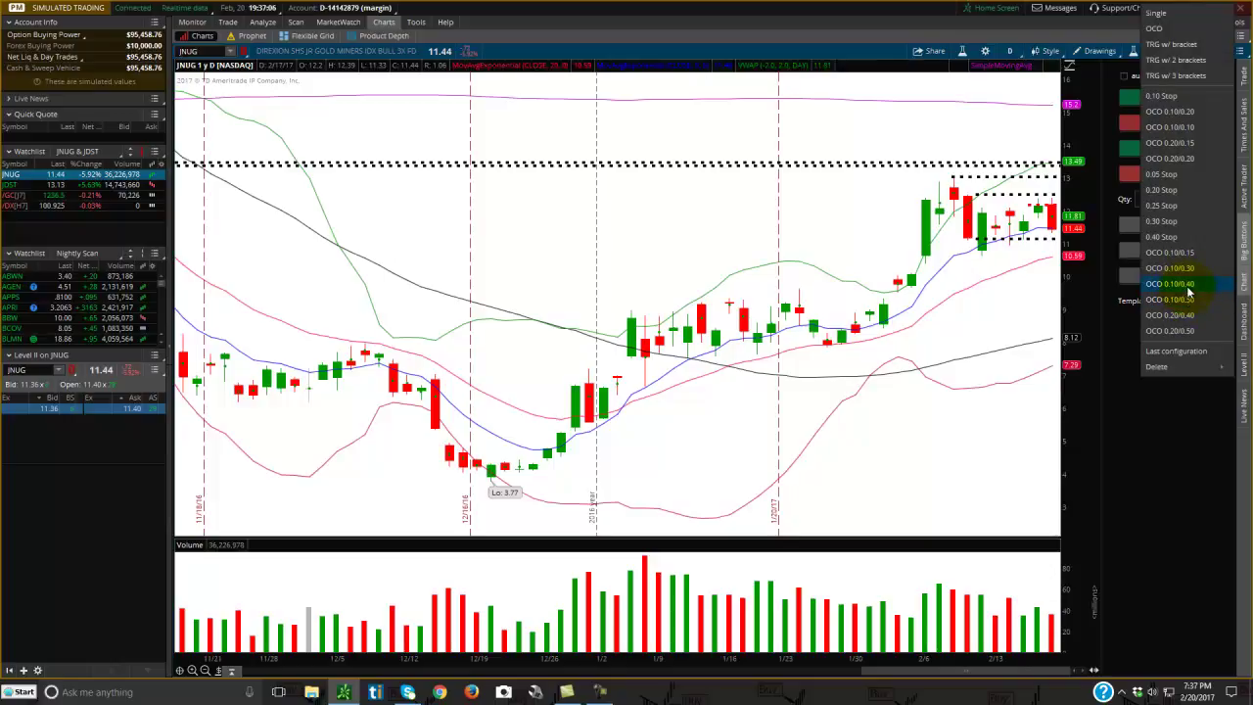
click(1189, 286)
click(1169, 97)
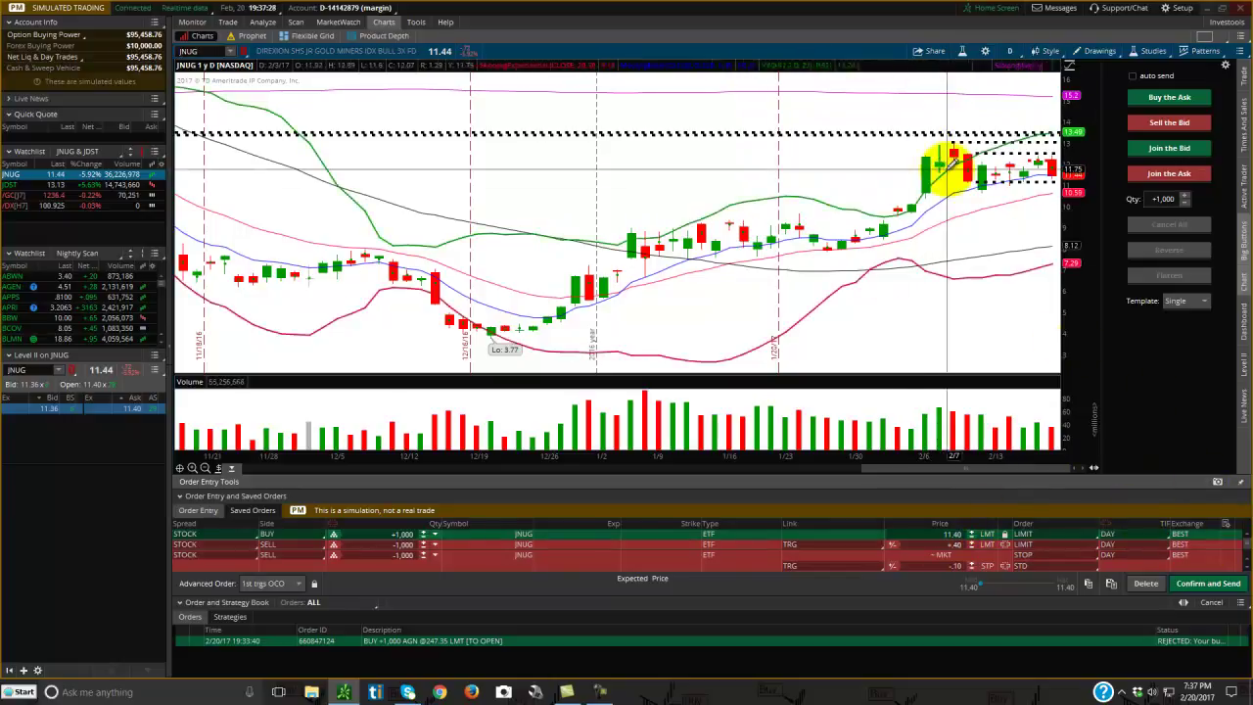
click(1146, 584)
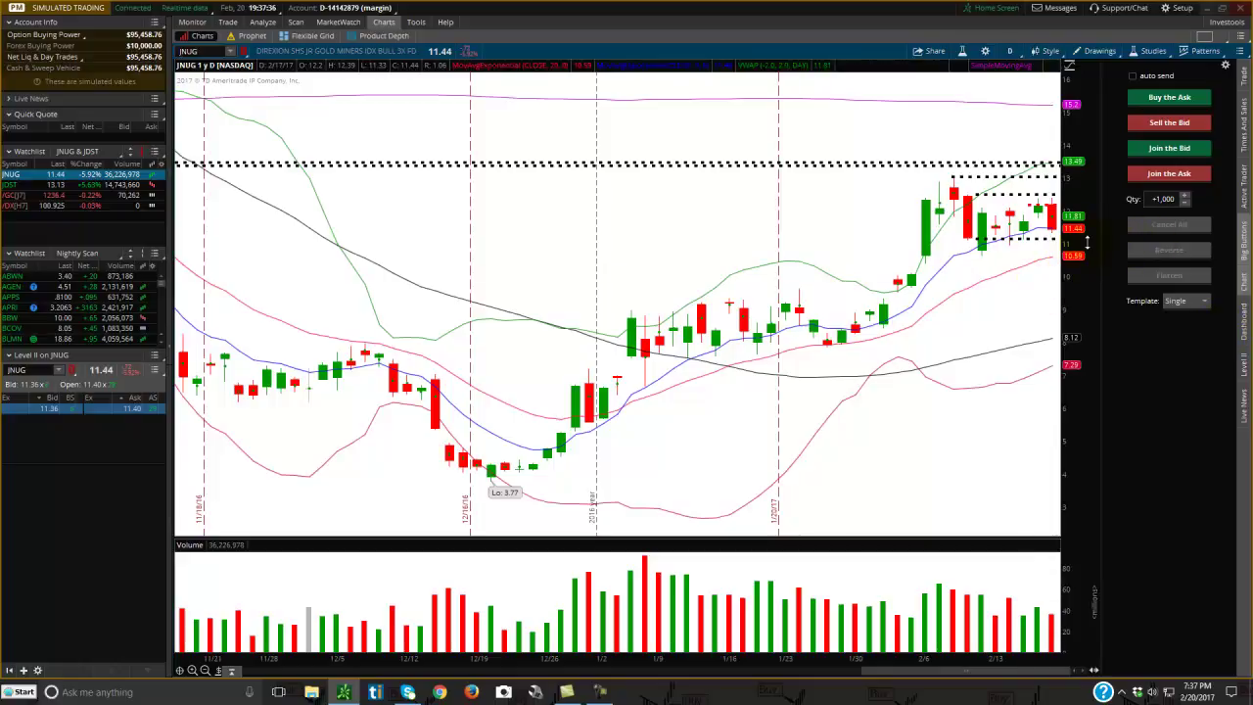
Show and hide the Active Trader and Big Buttons gadgets beside the chart, leaving only Big Buttons open.
click(1246, 183)
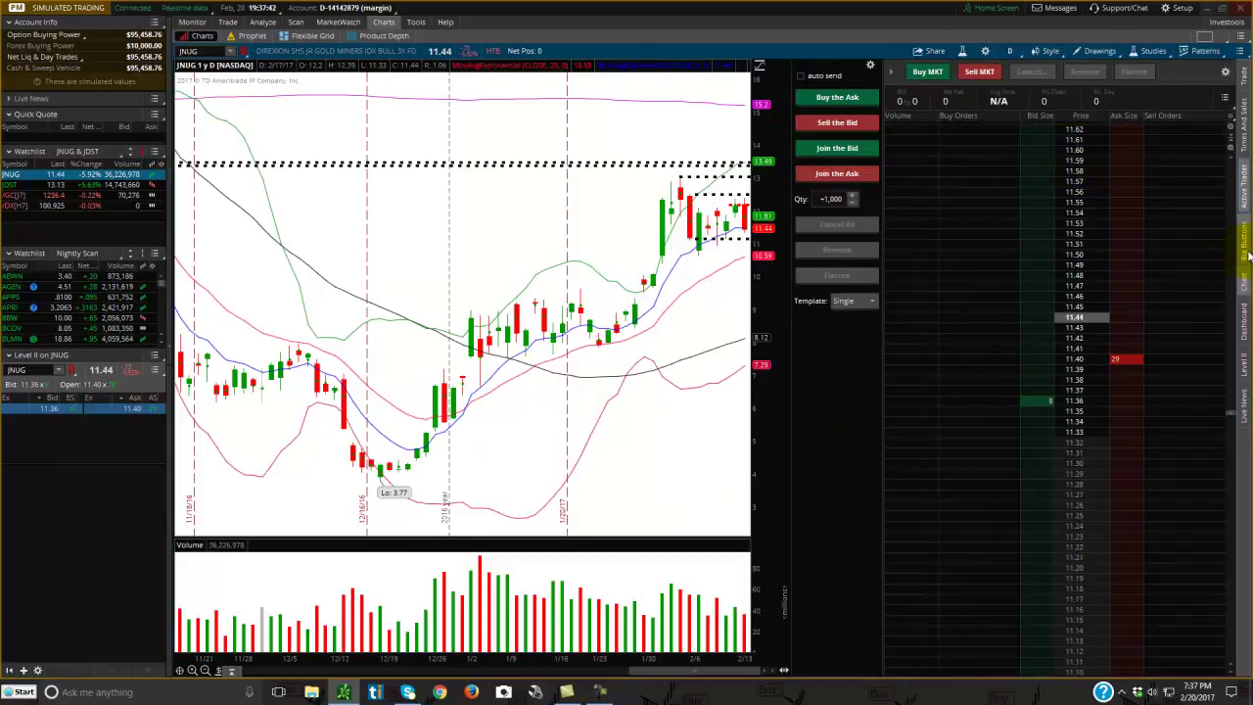
click(1245, 192)
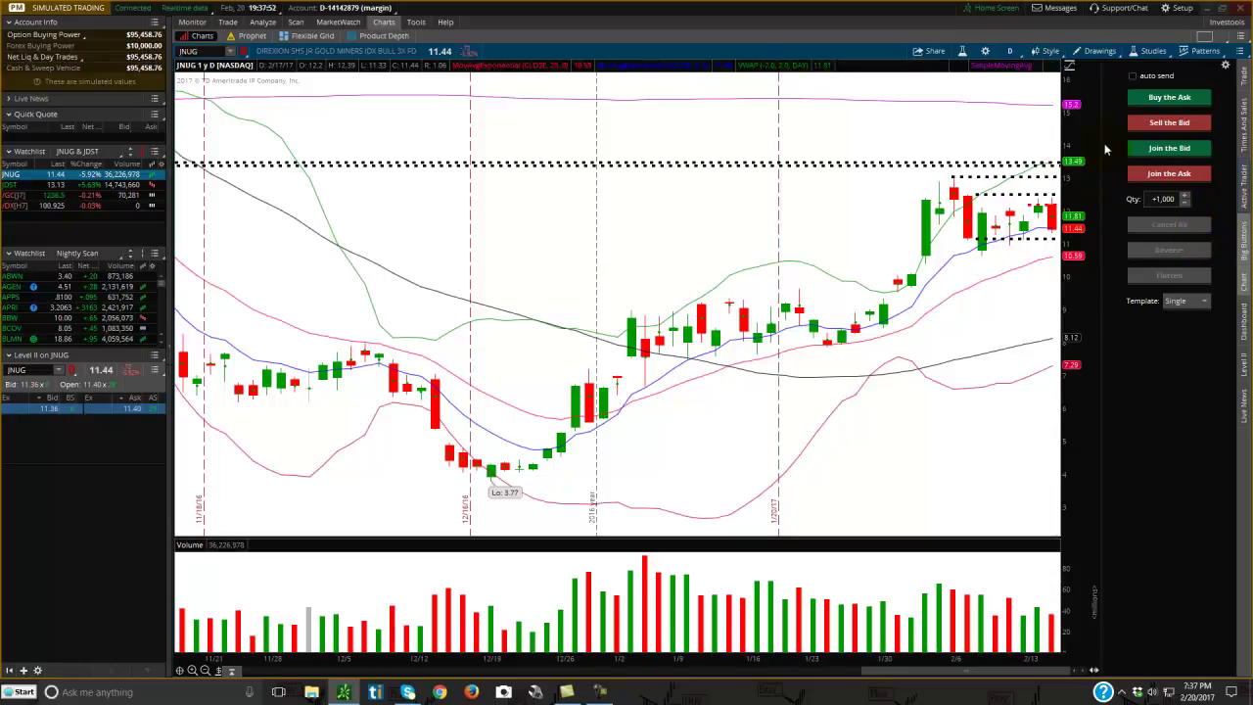
click(1242, 199)
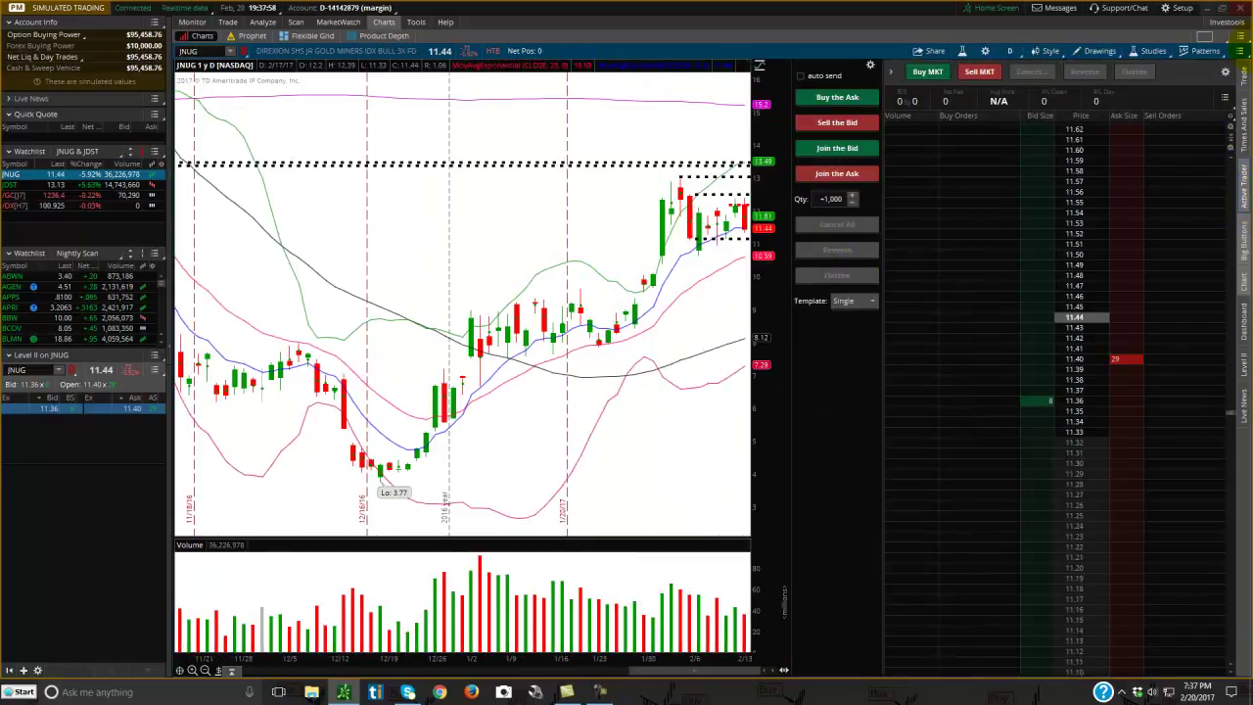
click(1242, 229)
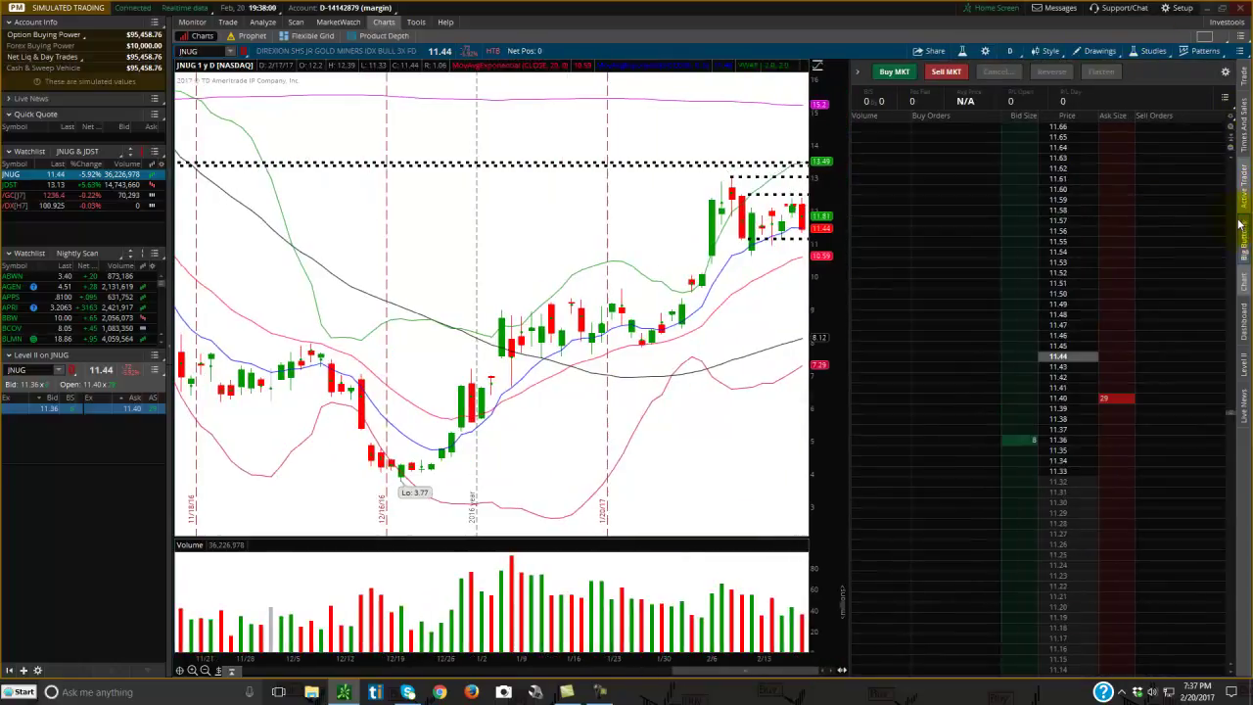
click(1243, 198)
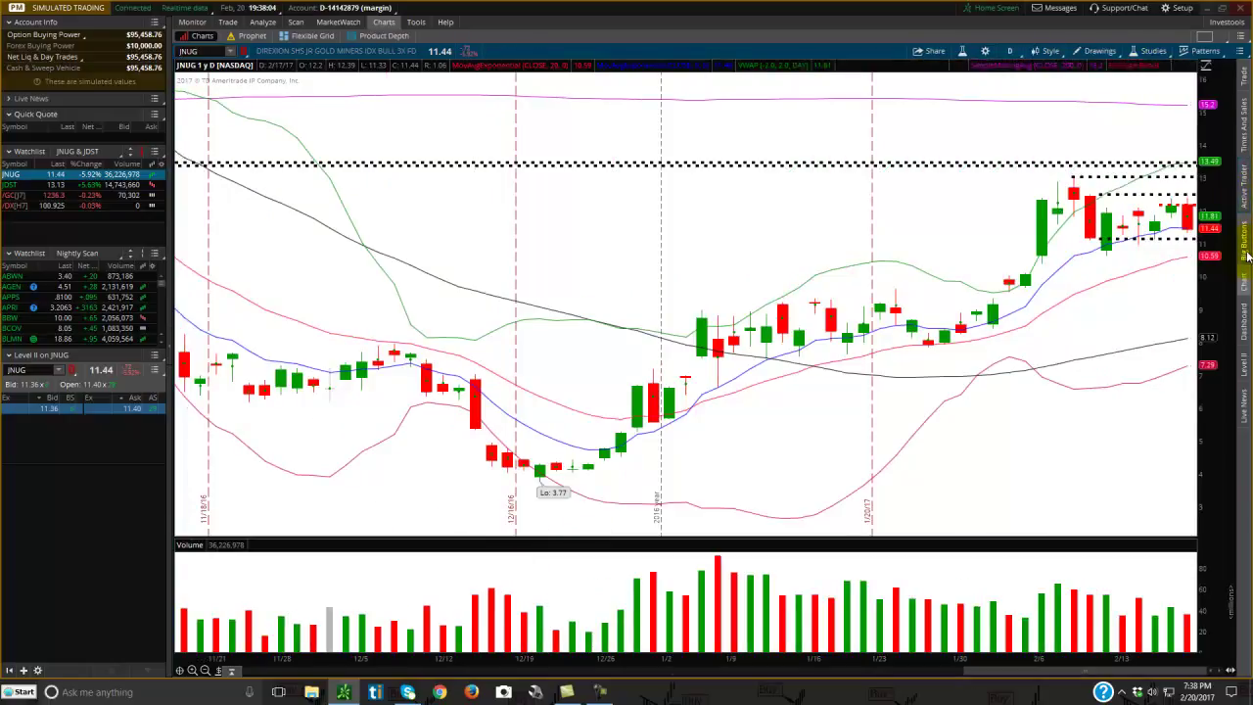
click(1246, 252)
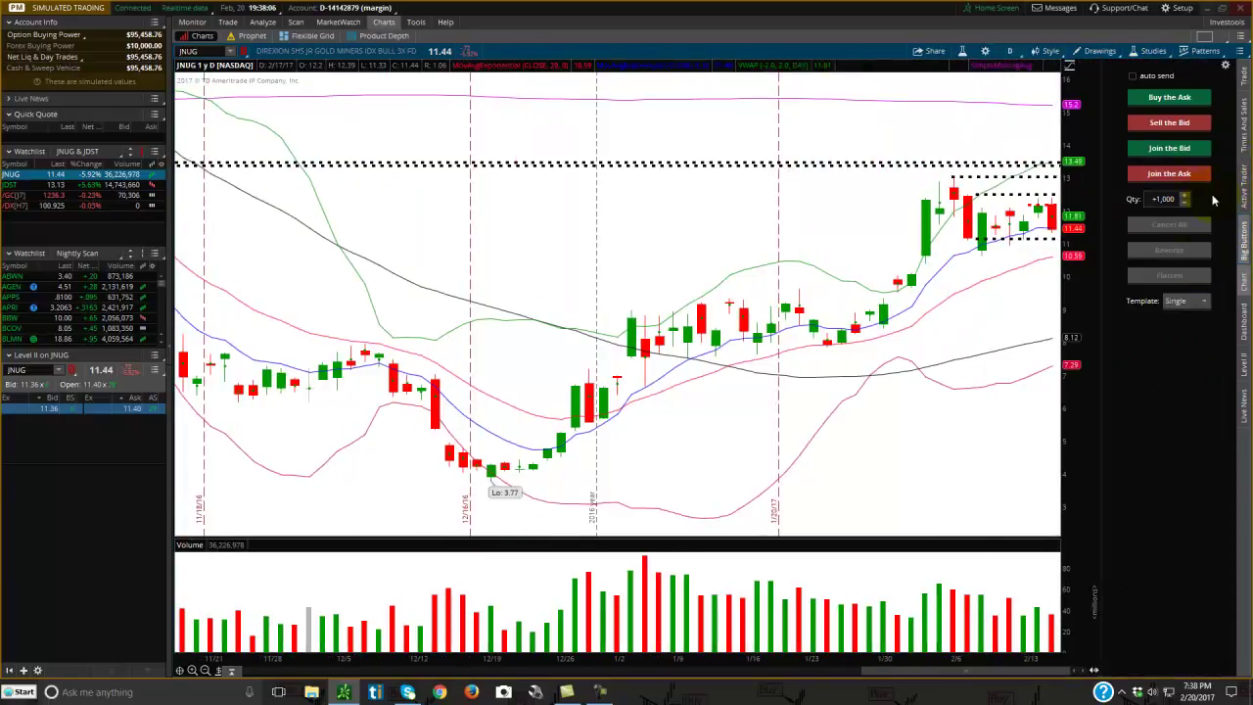
Start saving the current chart grid layout and cancel without saving.
click(1204, 37)
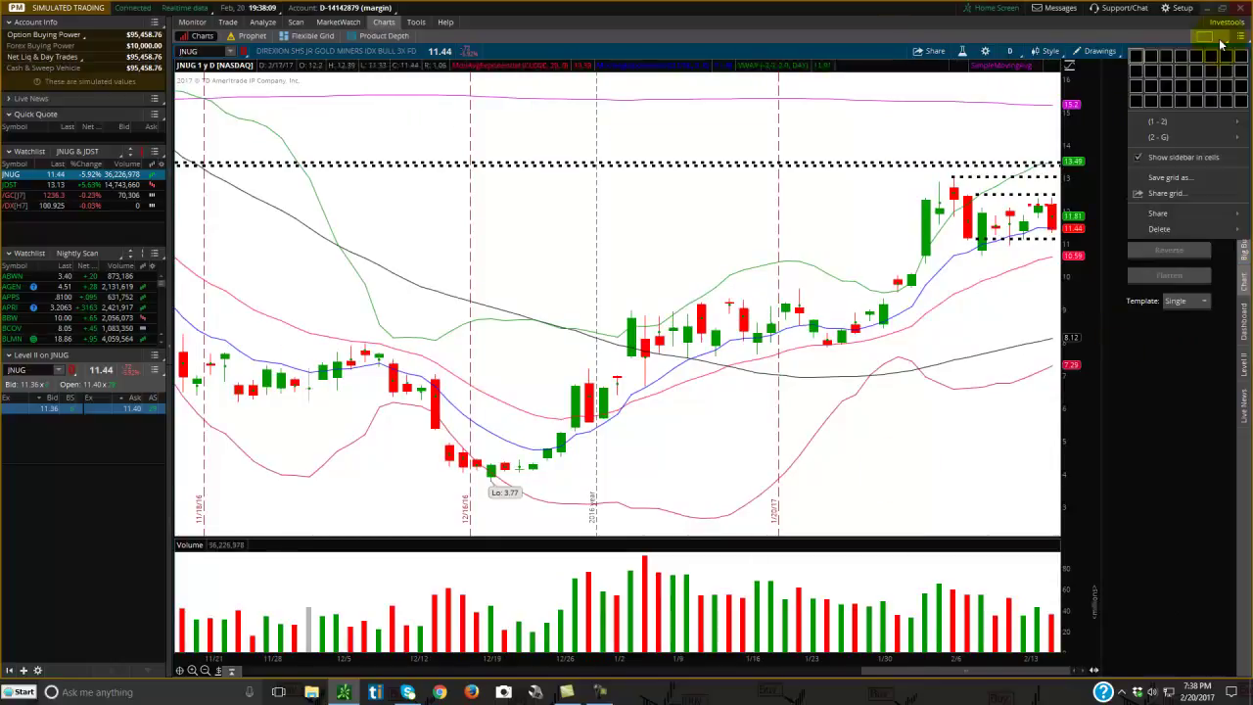
click(1169, 178)
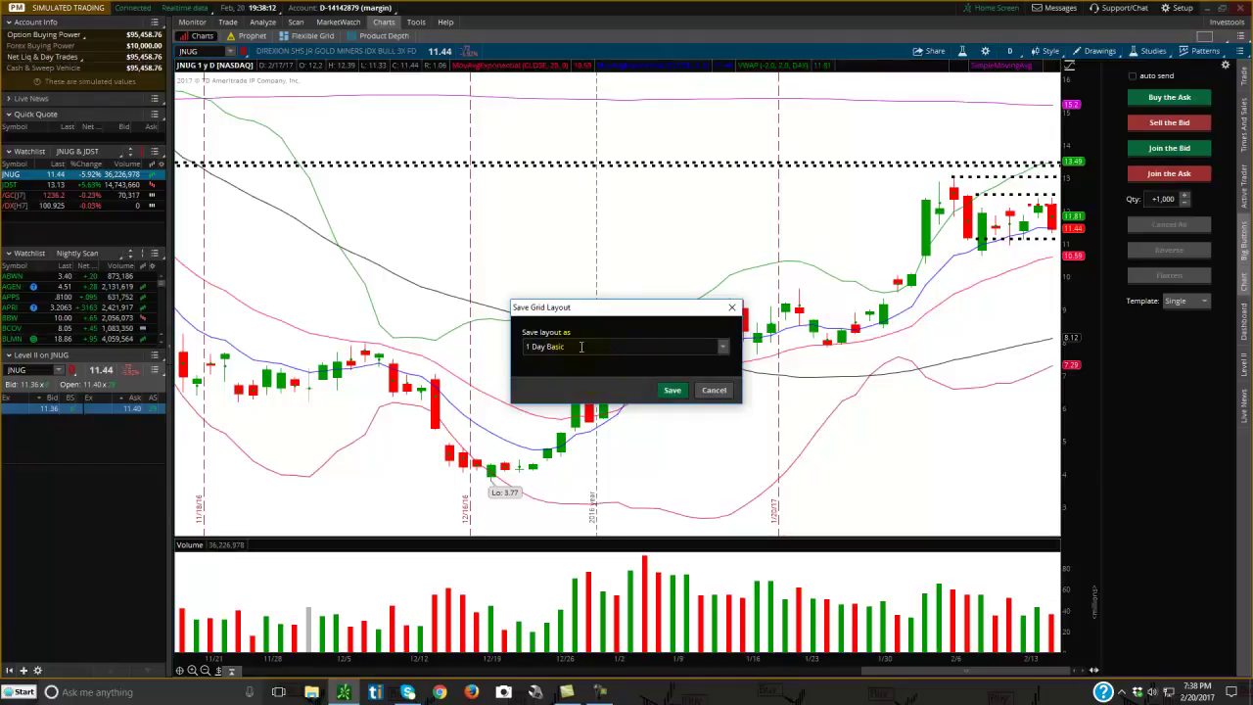
click(721, 388)
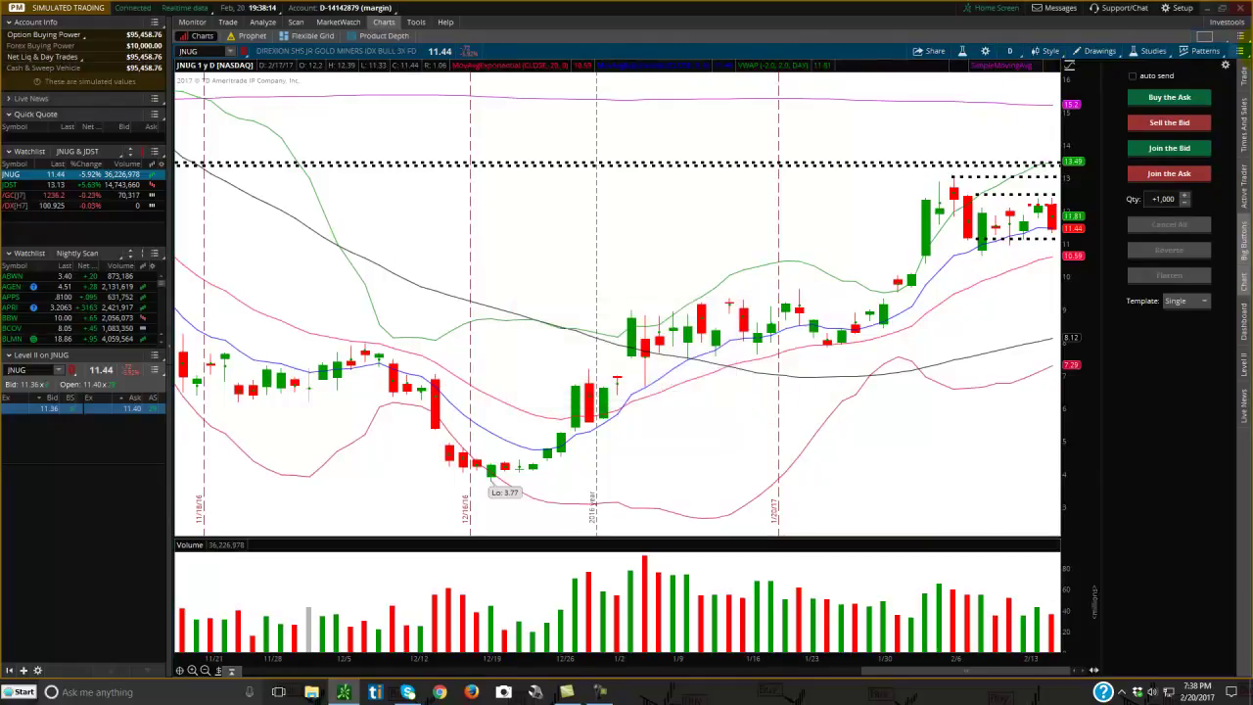
Load the saved 2 Cell Big Buttons grid layout and view the order templates in the second chart's gadget.
click(1204, 36)
mouse_move(1163, 124)
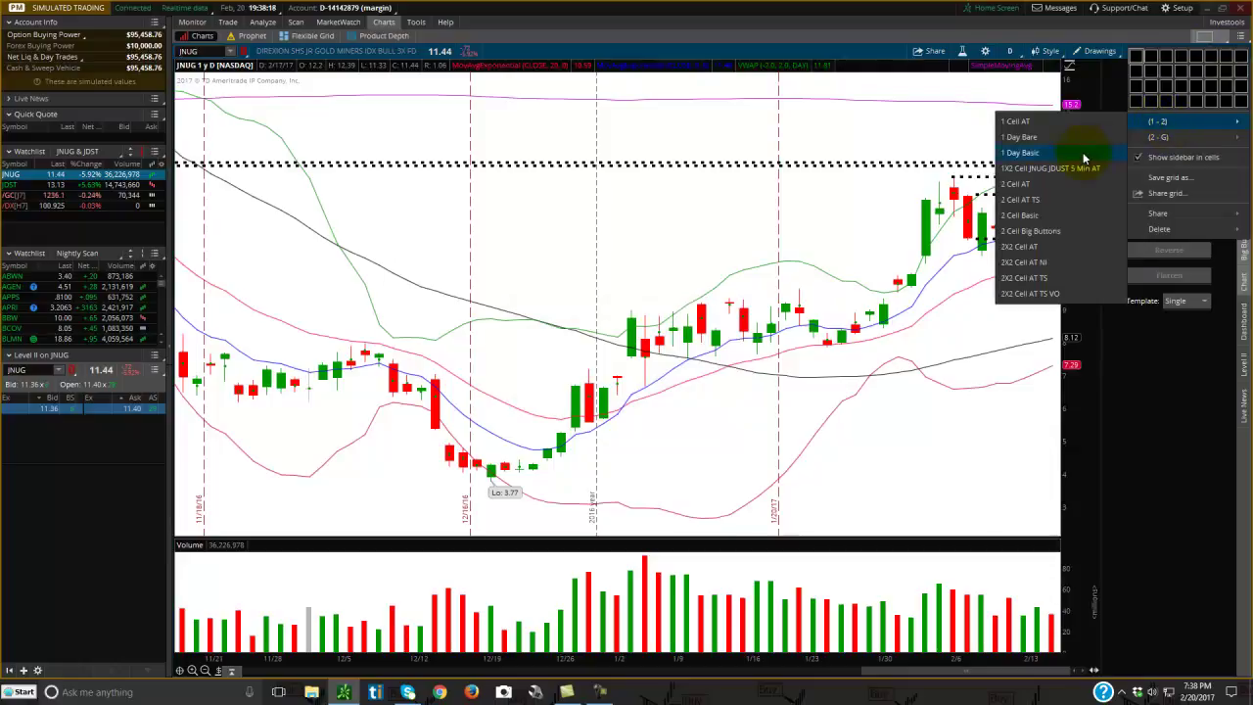
click(1029, 231)
click(675, 397)
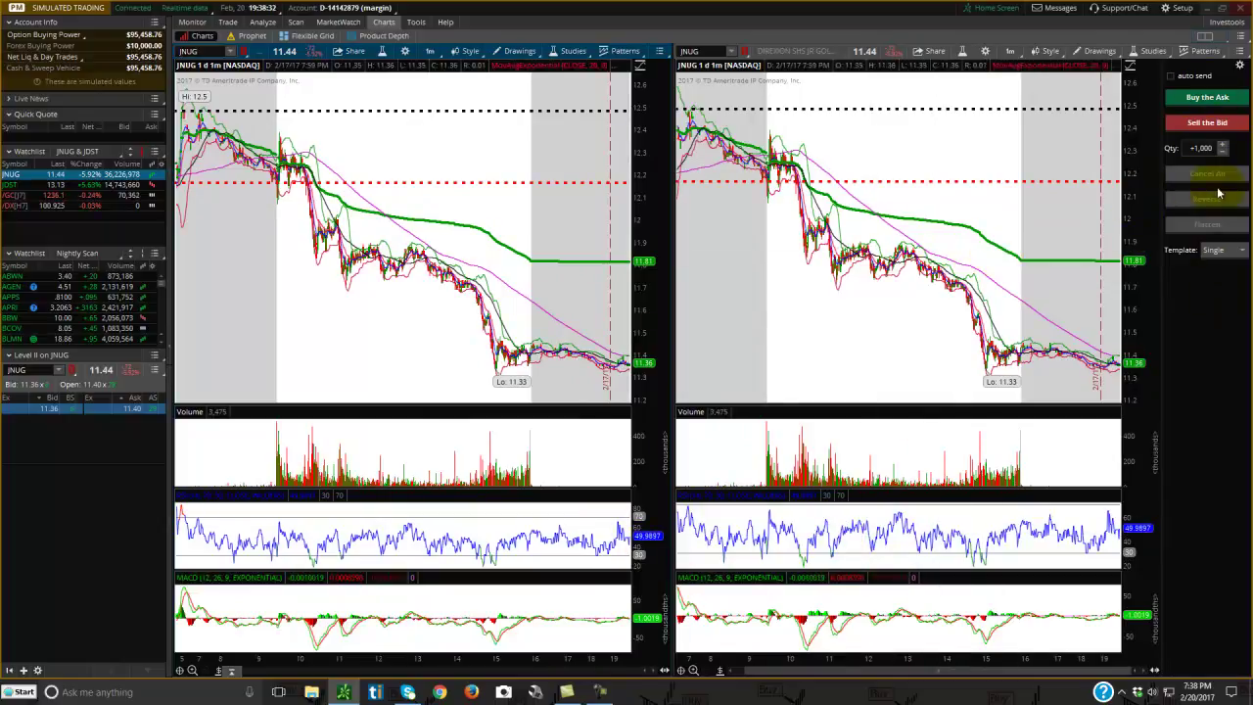
click(1217, 251)
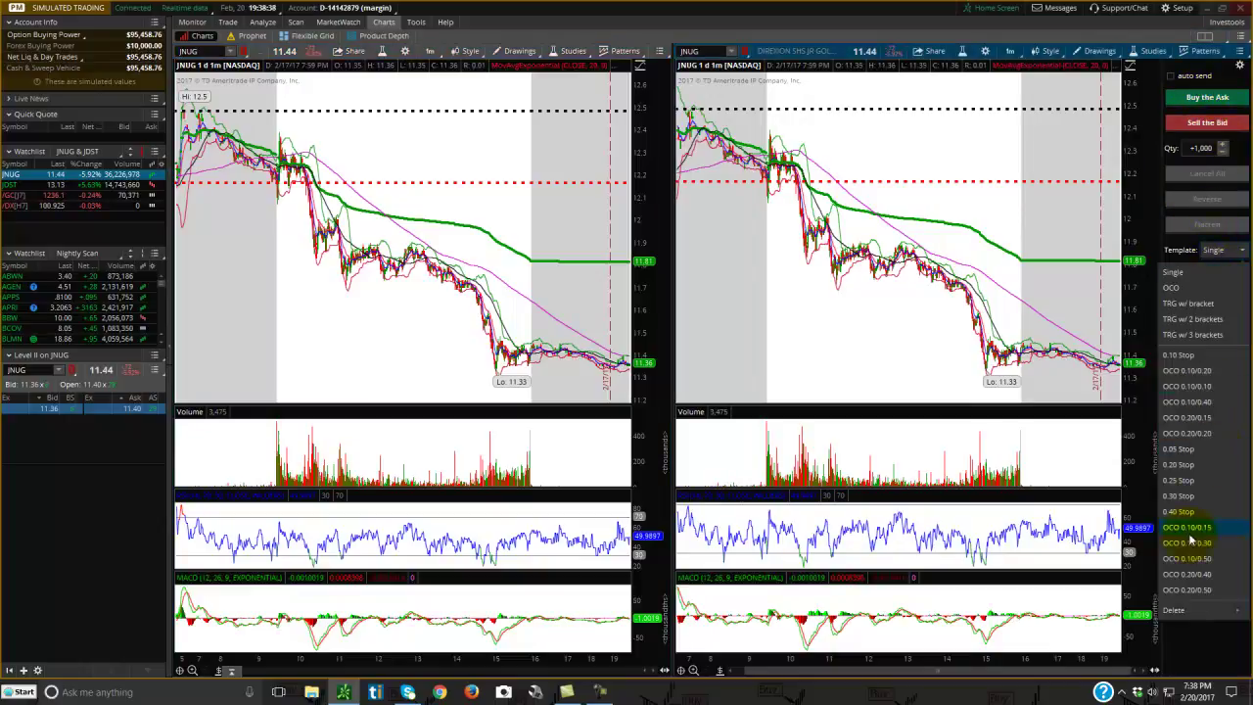
click(1198, 664)
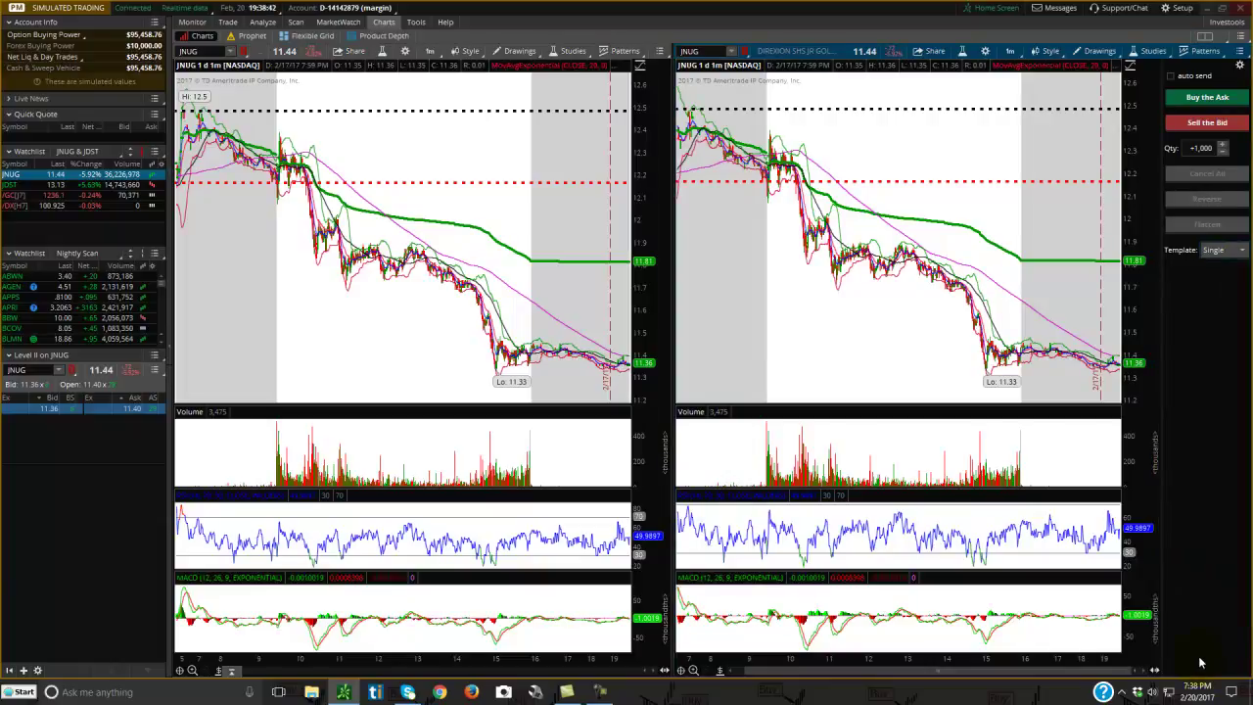